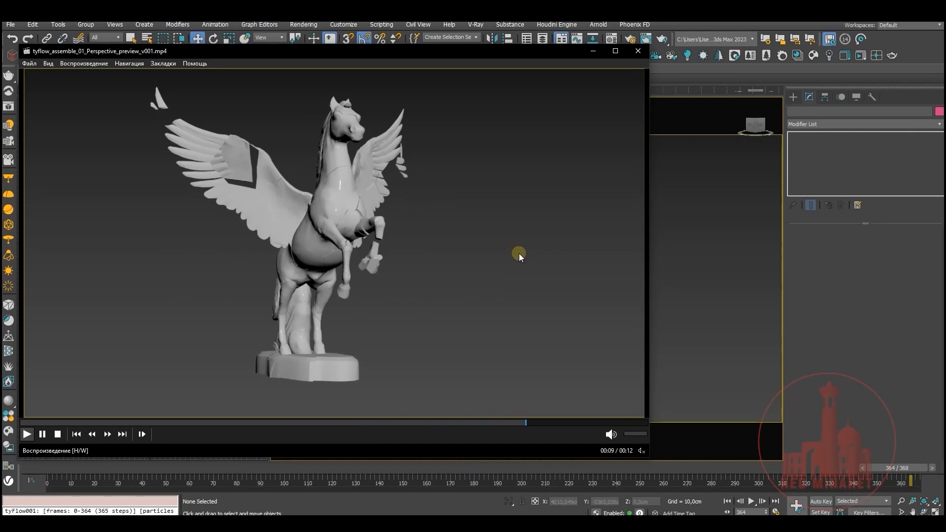
Pause the preview video of the assembling statue and minimize its player to uncover the scene
left_click(528, 234)
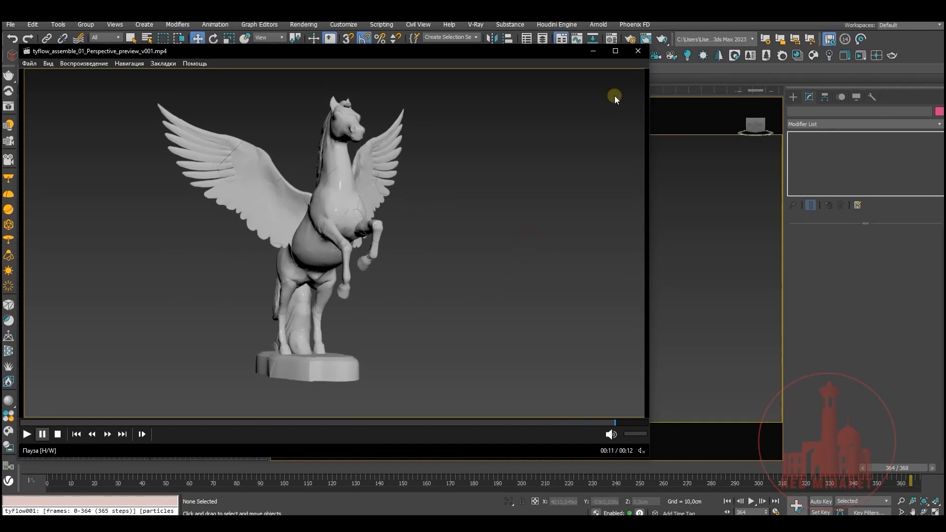
left_click(592, 52)
mouse_move(584, 334)
middle_mouse_down()
mouse_move(583, 298)
mouse_move(589, 321)
middle_mouse_up()
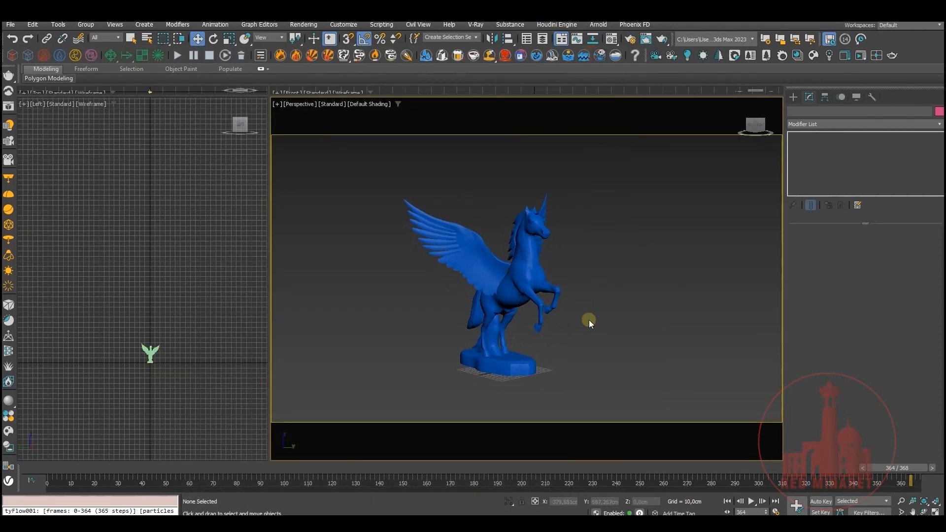
Create a tyFlow object in the perspective view beside the winged horse statue
left_click(793, 97)
left_click(792, 112)
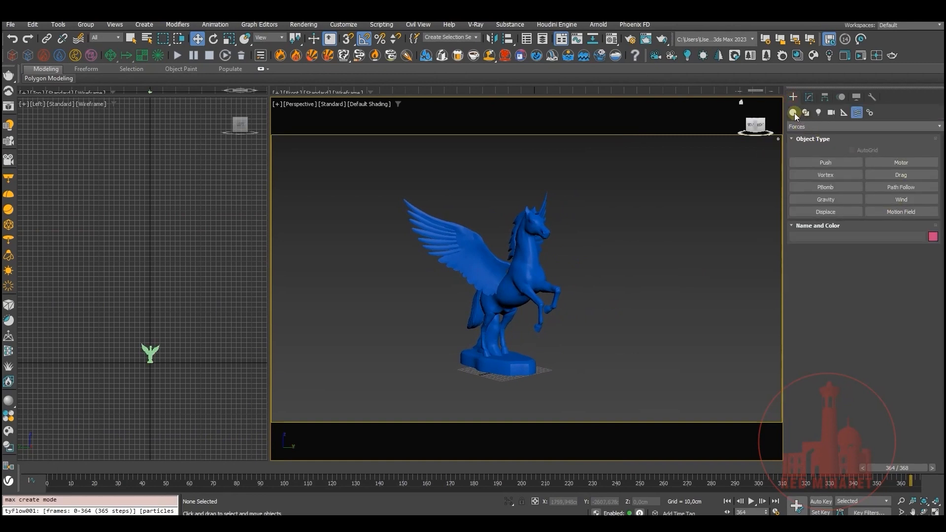
left_click(901, 223)
left_click(673, 339)
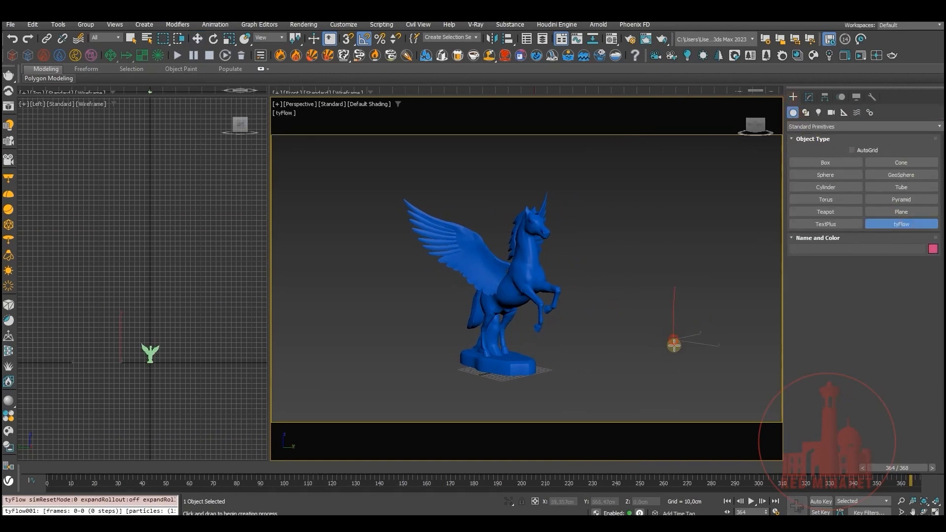
Open the tyFlow object's editor, then narrow and place its window so the statue stays in view
left_click(809, 97)
left_click(857, 254)
left_click_drag(484, 85, 290, 59)
left_click_drag(572, 217, 420, 219)
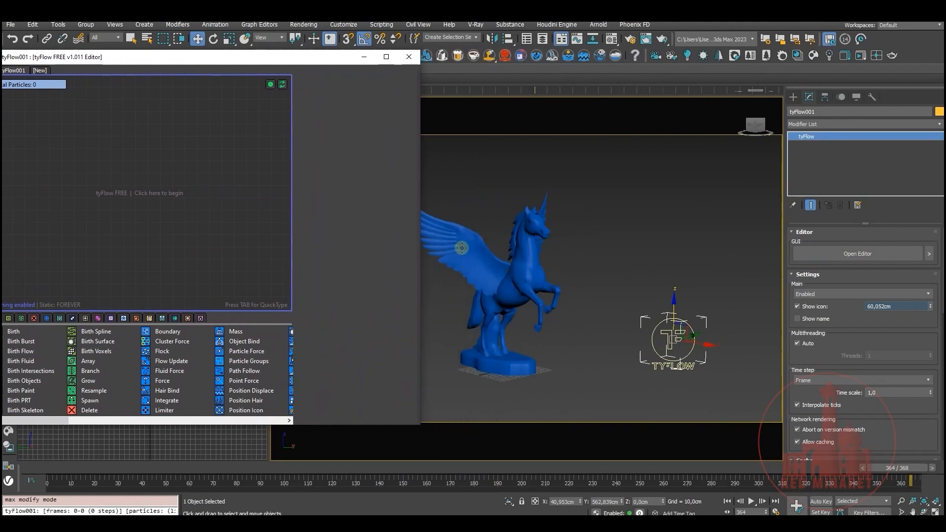
middle_click_drag(589, 323, 644, 331)
mouse_move(190, 63)
left_mouse_down()
mouse_move(224, 65)
mouse_move(202, 60)
left_mouse_up()
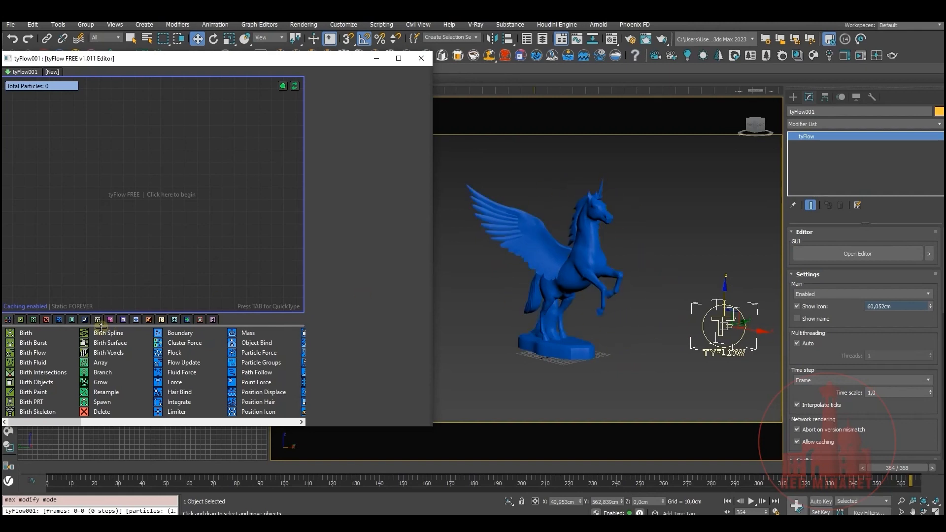
Start a new event with a Birth Objects operator and pick HORSE as its source object
left_click_drag(29, 383, 109, 300)
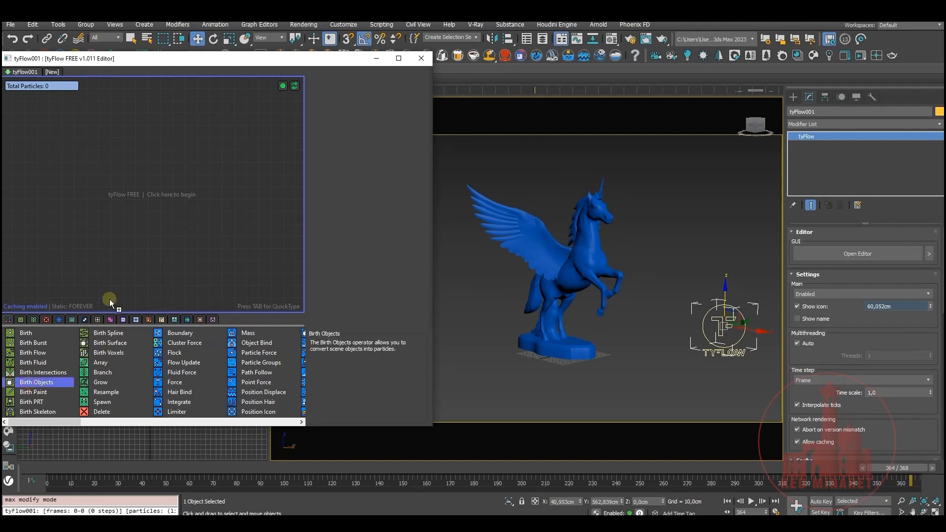
left_click_drag(96, 180, 116, 189)
left_click(346, 191)
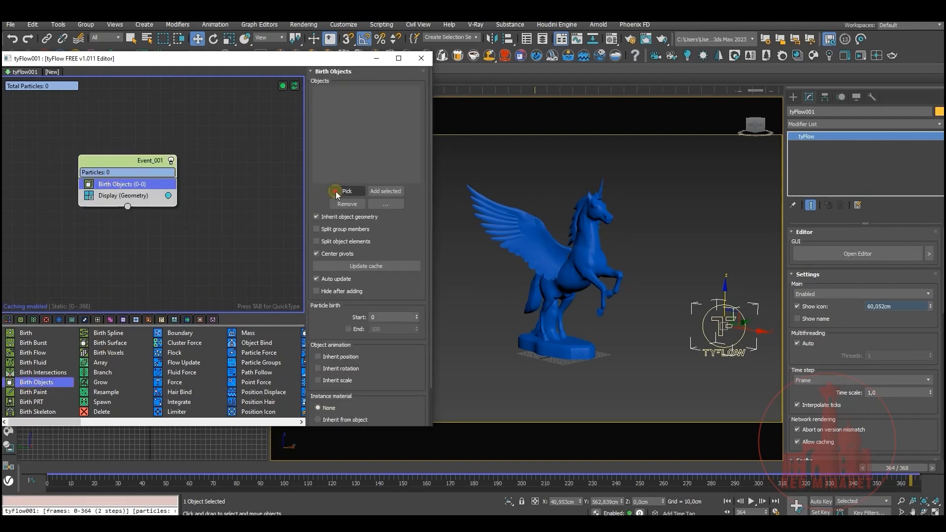
left_click(577, 257)
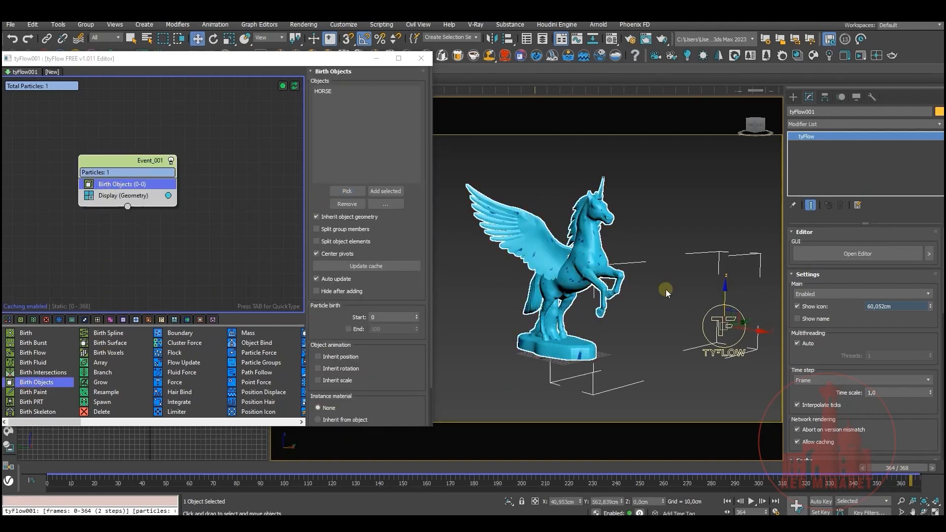
Set the original HORSE mesh to Display as Box in its object properties
left_click(598, 260)
right_click(599, 260)
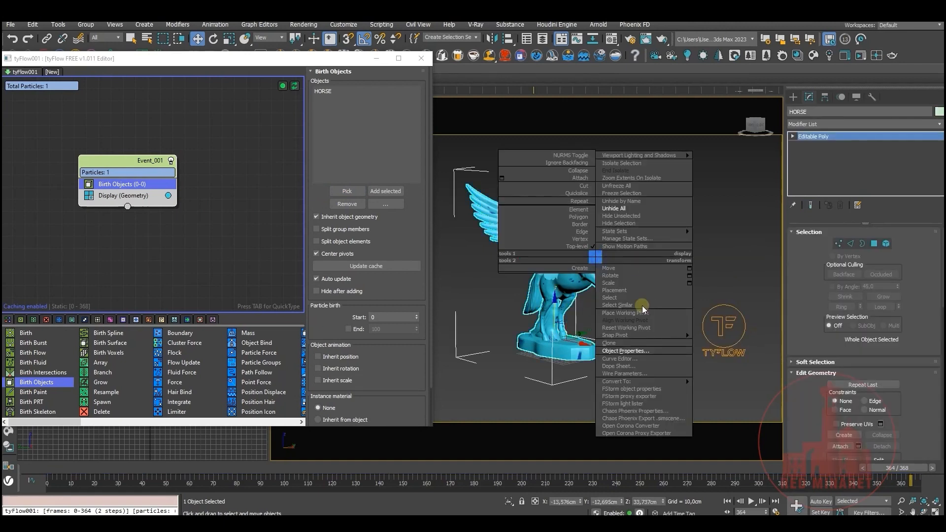
left_click(641, 354)
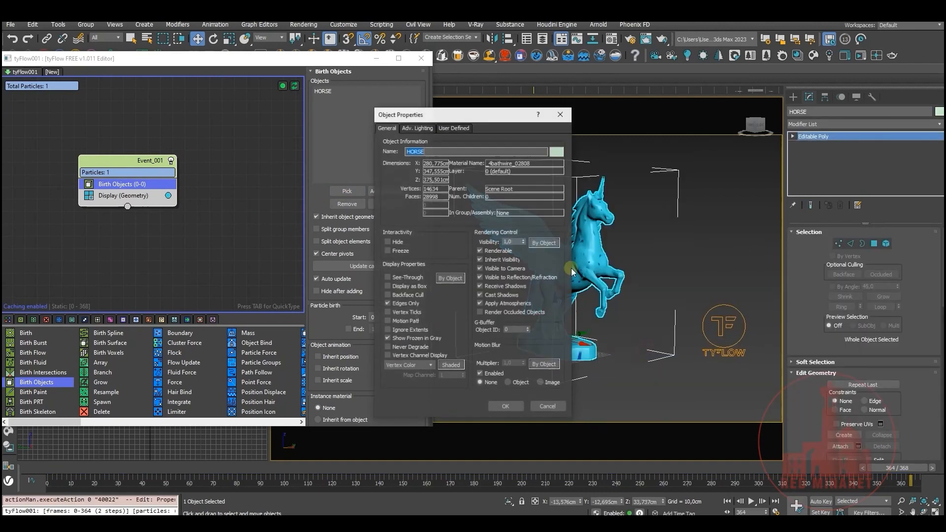
left_click(393, 286)
left_click(505, 406)
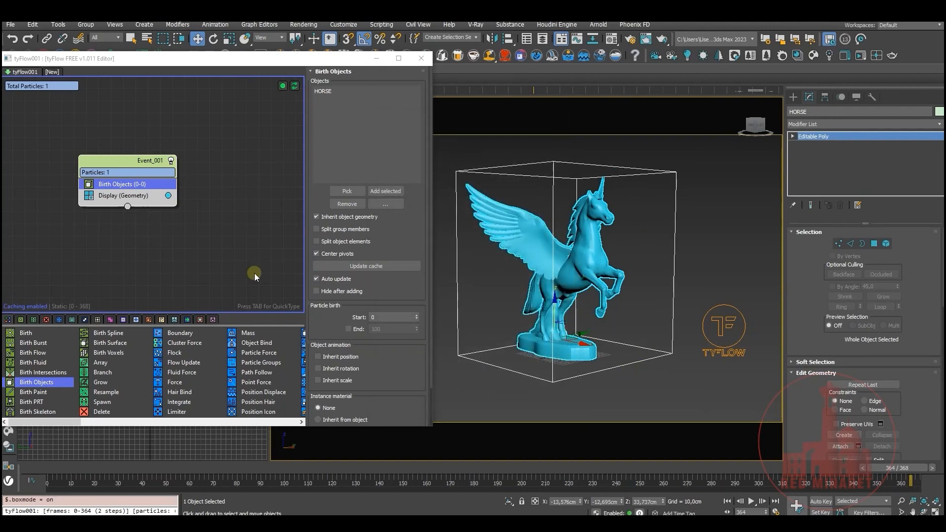
Add a Voronoi Fracture operator after Birth Objects with 300 points and 50% variation
middle_click_drag(190, 250, 162, 234)
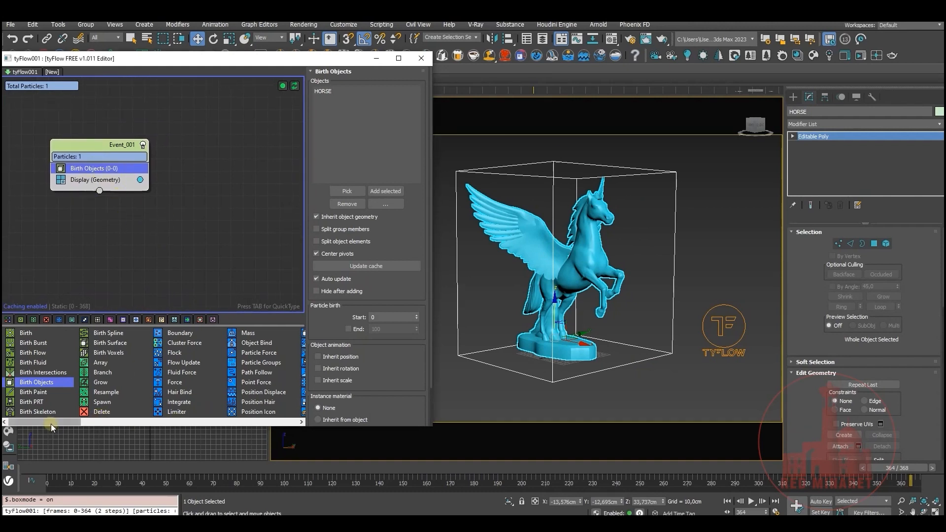
left_click_drag(71, 425, 156, 424)
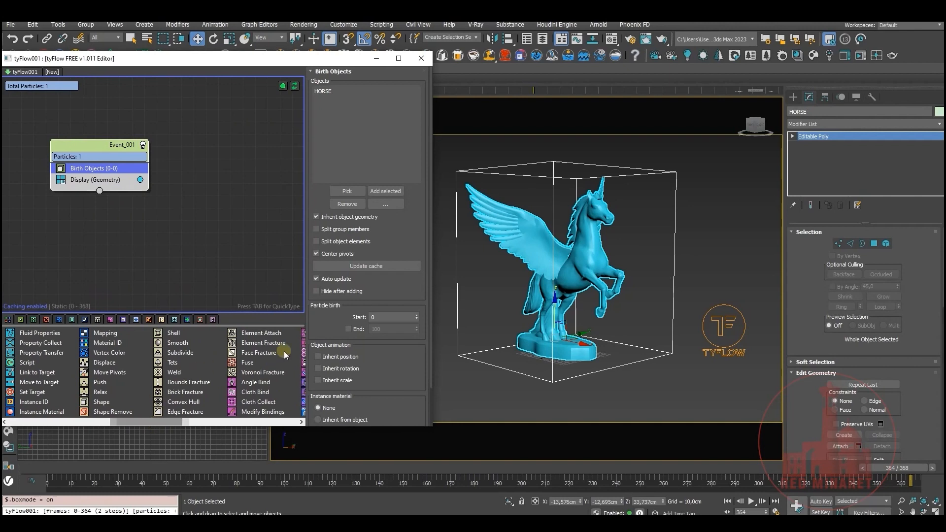
left_click_drag(260, 373, 134, 205)
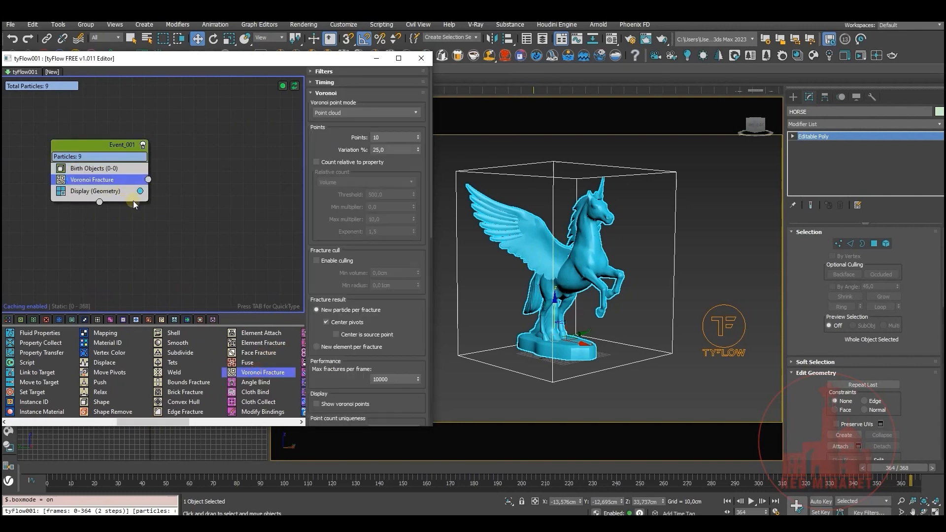
left_click(391, 137)
key("Return")
left_click(390, 149)
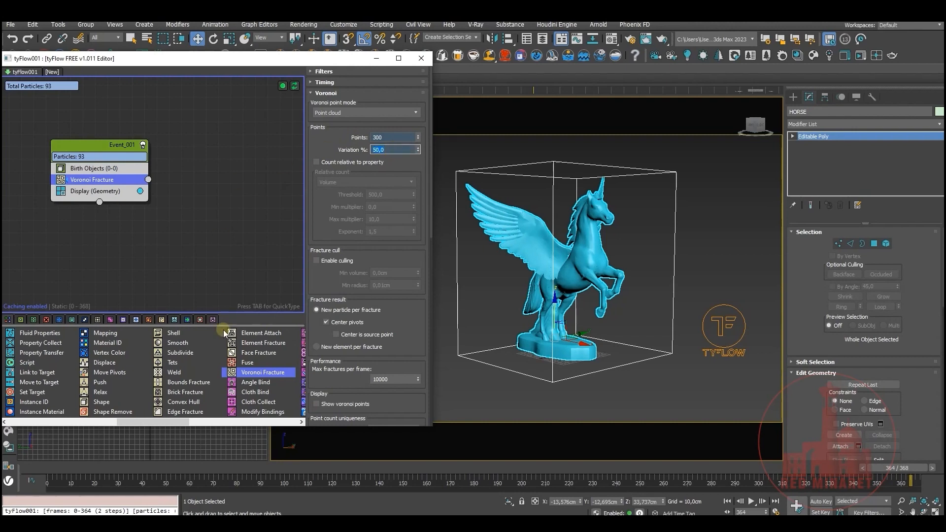
Add a PhysX Shape operator below Voronoi Fracture and scrub the timeline to check the collapse, returning to frame 0
left_click_drag(182, 424, 205, 416)
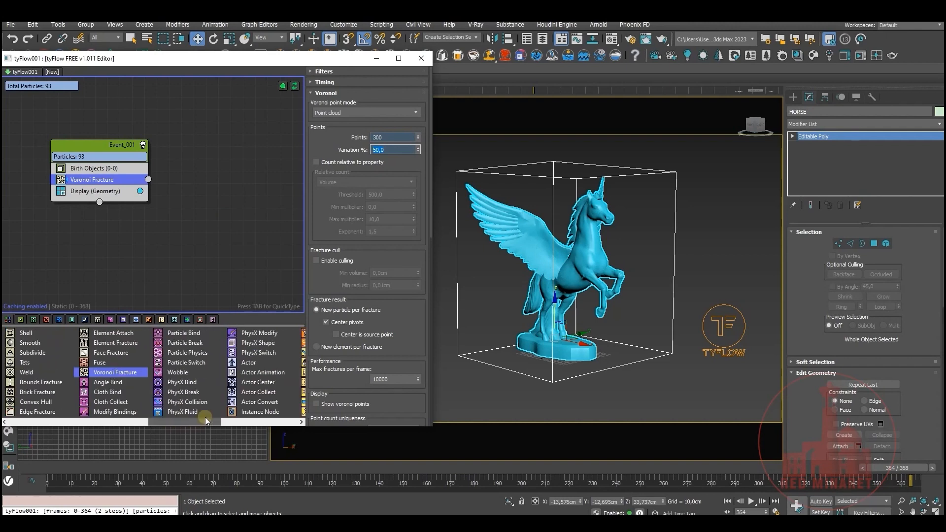
left_click_drag(262, 343, 107, 192)
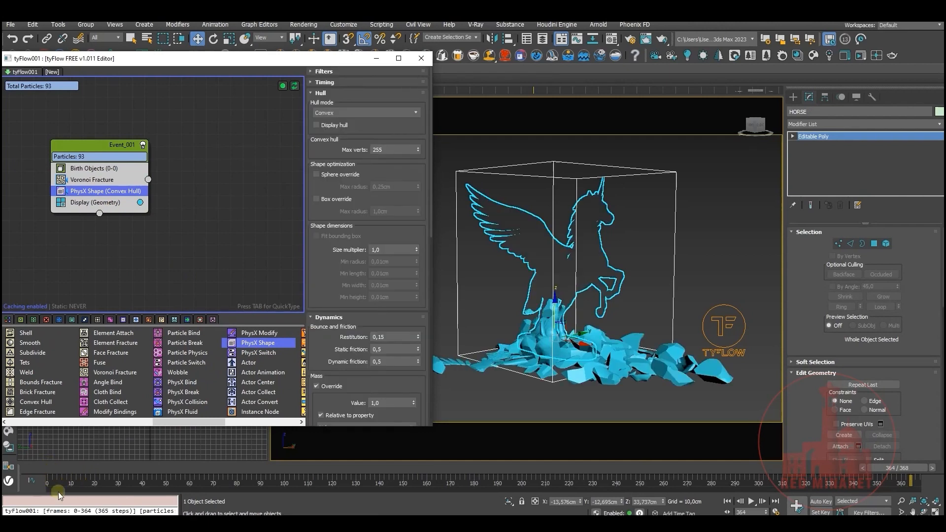
left_click_drag(33, 466, 325, 500)
key("w")
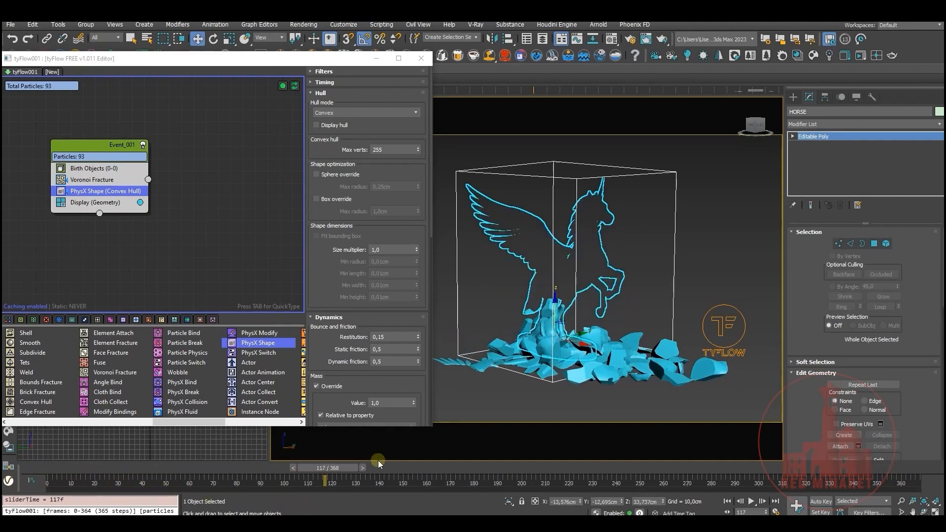
left_click(482, 398)
mouse_move(59, 480)
left_mouse_down()
mouse_move(425, 483)
mouse_move(48, 482)
left_mouse_up()
Insert a Custom Properties operator between Voronoi Fracture and PhysX Shape, with its operation as SET (save value to channel)
mouse_move(169, 260)
middle_mouse_down()
mouse_move(177, 238)
mouse_move(169, 244)
middle_mouse_up()
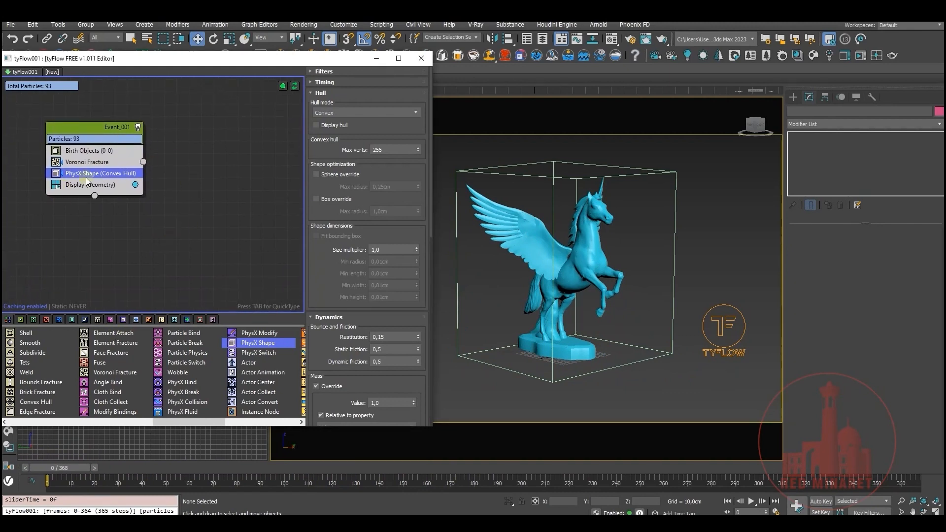
left_click_drag(204, 421, 131, 206)
left_click_drag(98, 173, 100, 169)
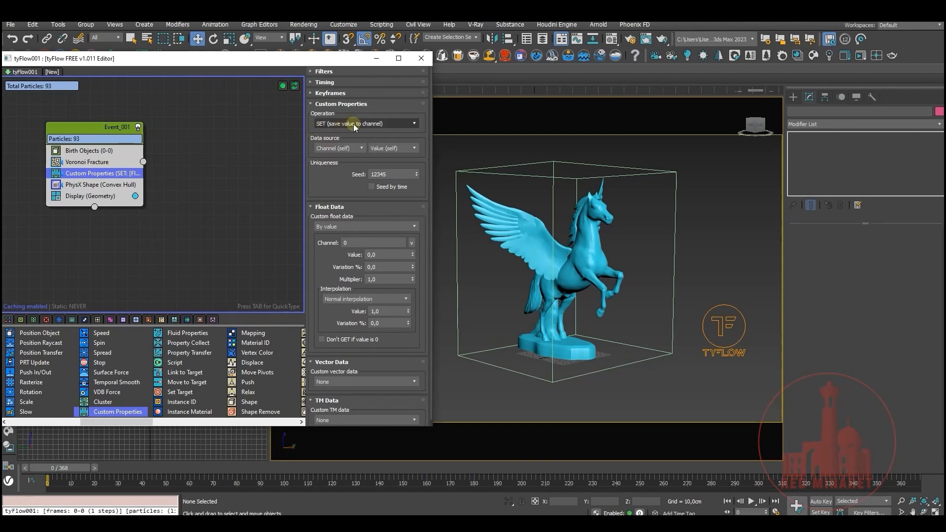
left_click(379, 125)
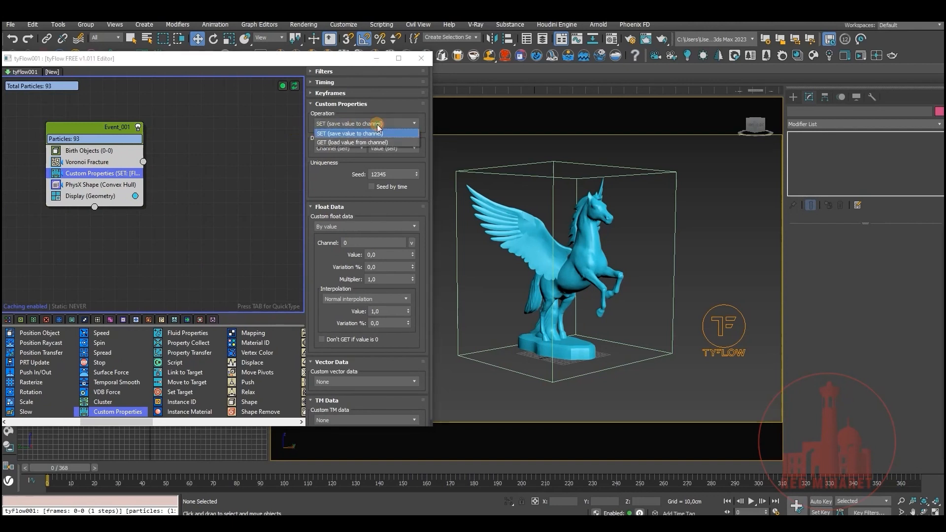
left_click(339, 136)
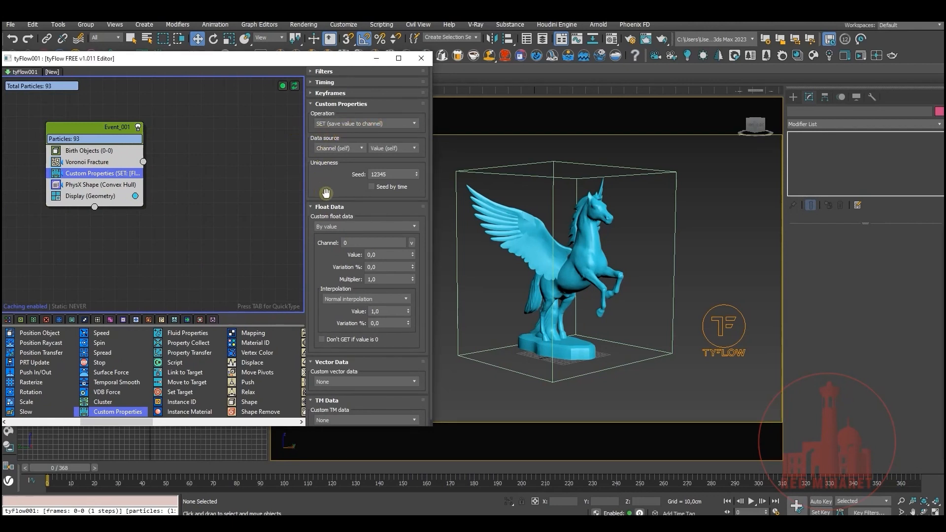
Set the custom TM data of the Custom Properties operator to TM and name its channel mytm
left_click_drag(331, 188, 336, 135)
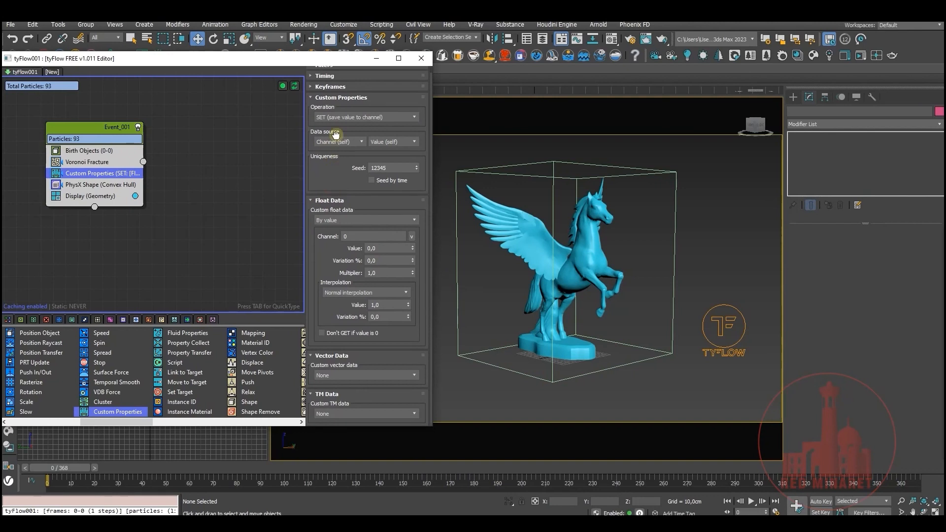
left_click(315, 201)
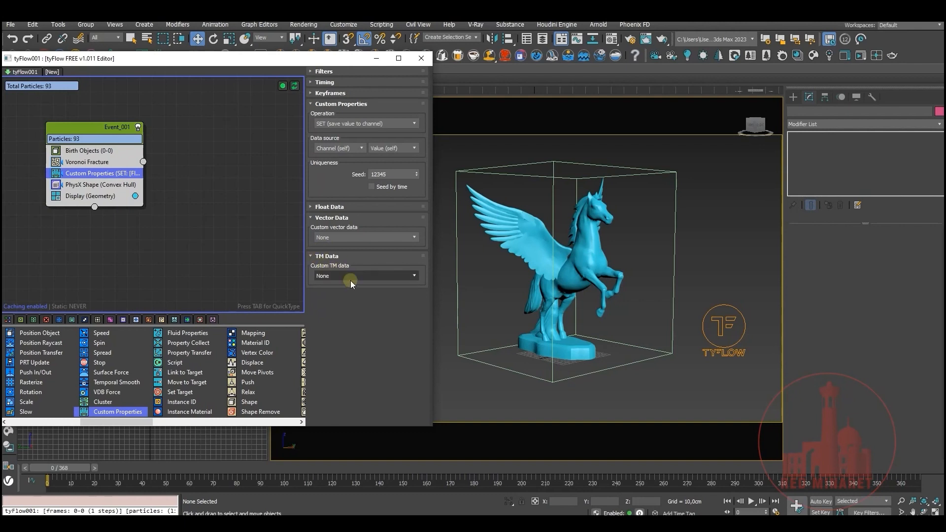
left_click(364, 277)
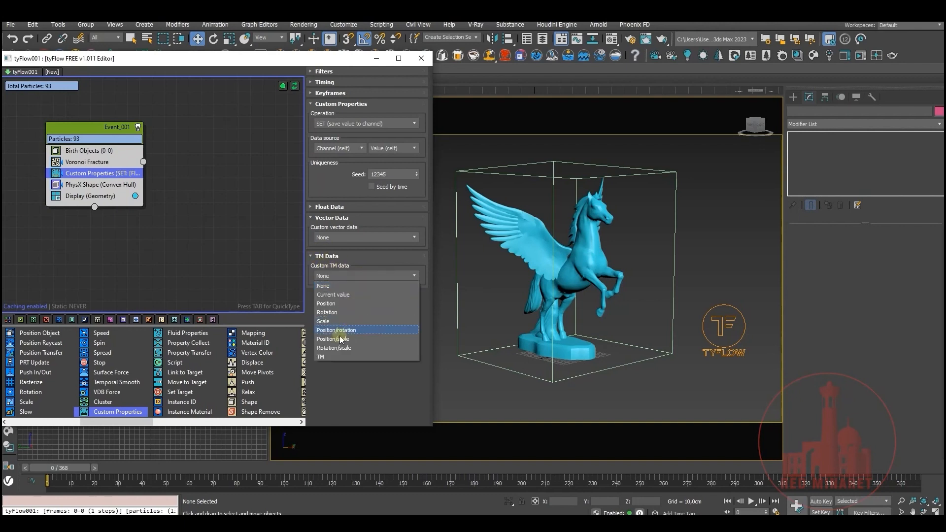
left_click(326, 356)
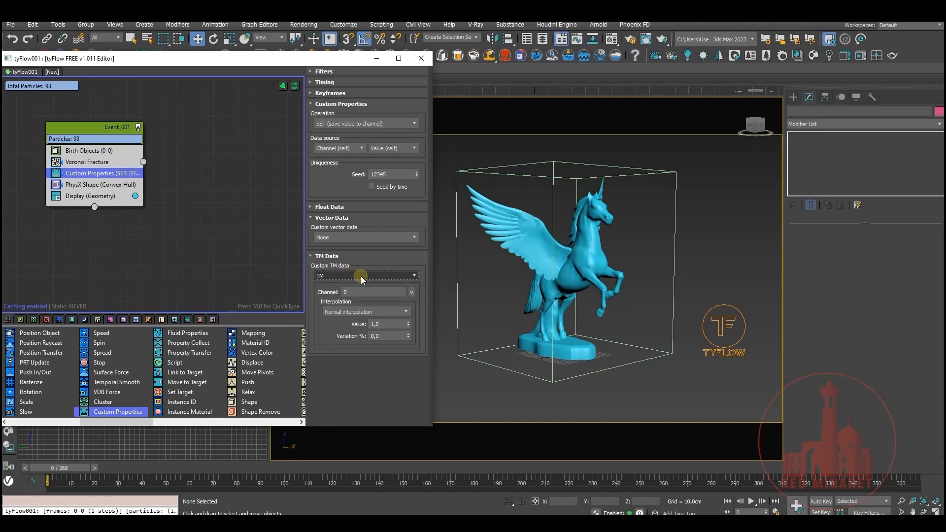
left_click(357, 291)
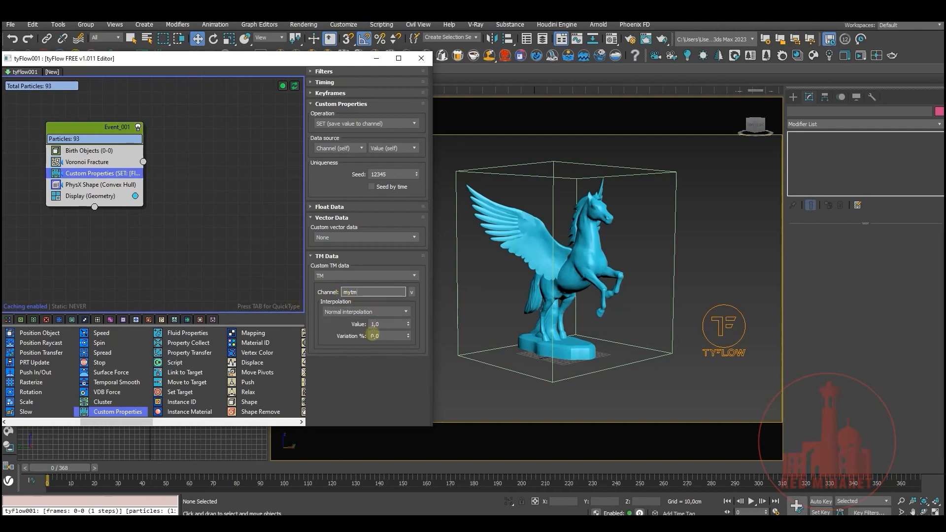
key("Return")
Scrub the collapse to frame 79 and add a Time Test operator below PhysX Shape in Event_001
middle_click_drag(175, 241, 163, 222)
scroll(163, 222, "down", 1)
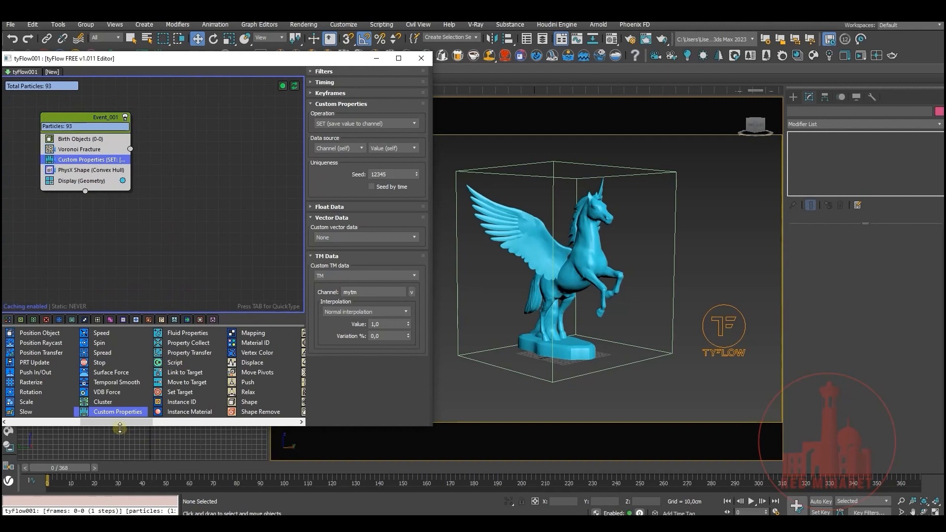
left_click_drag(120, 421, 228, 422)
left_click_drag(69, 468, 241, 466)
key("w")
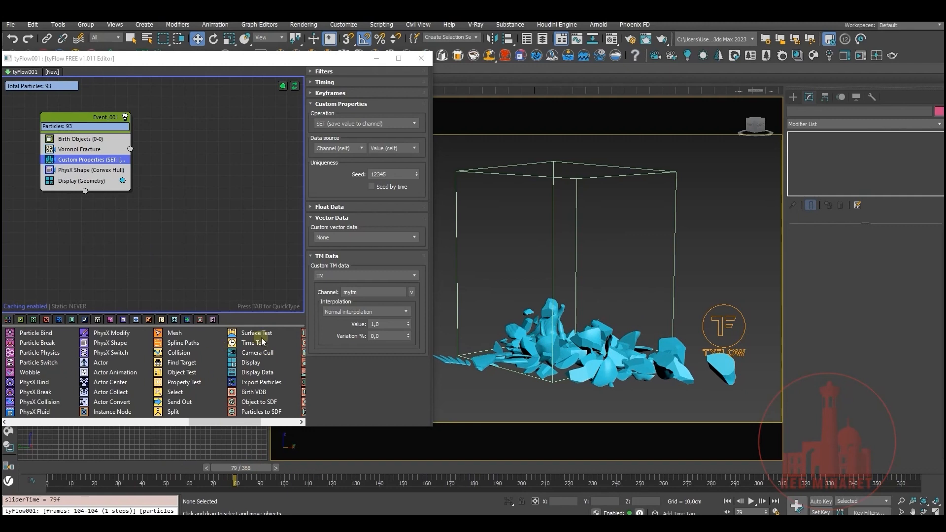
left_click_drag(253, 343, 118, 176)
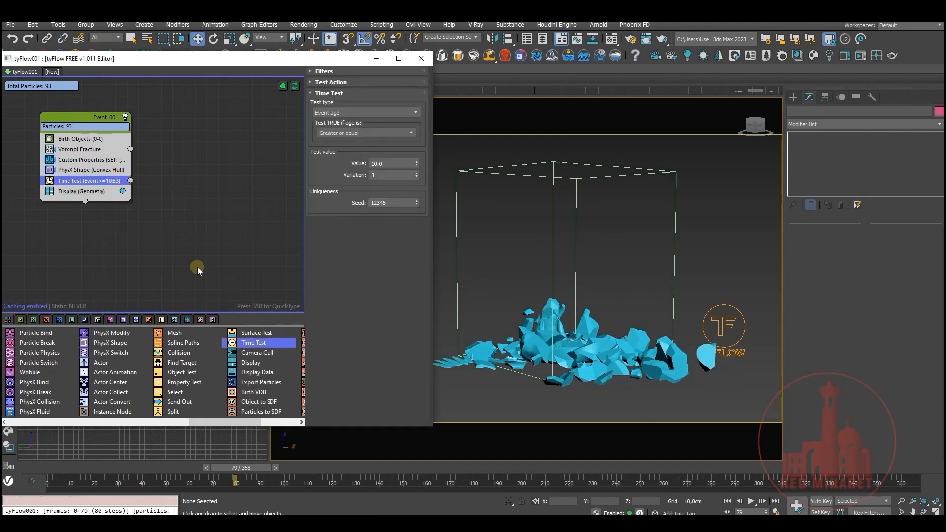
Create a second event with a Find Target operator fed by the Time Test, setting its target point to Custom TM on channel mytm
left_click_drag(178, 364, 193, 206)
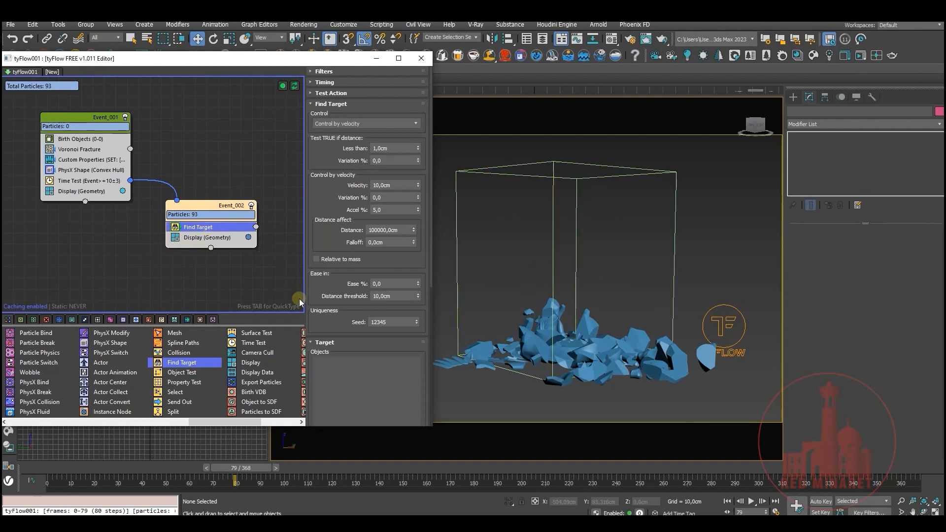
left_click_drag(330, 303, 333, 118)
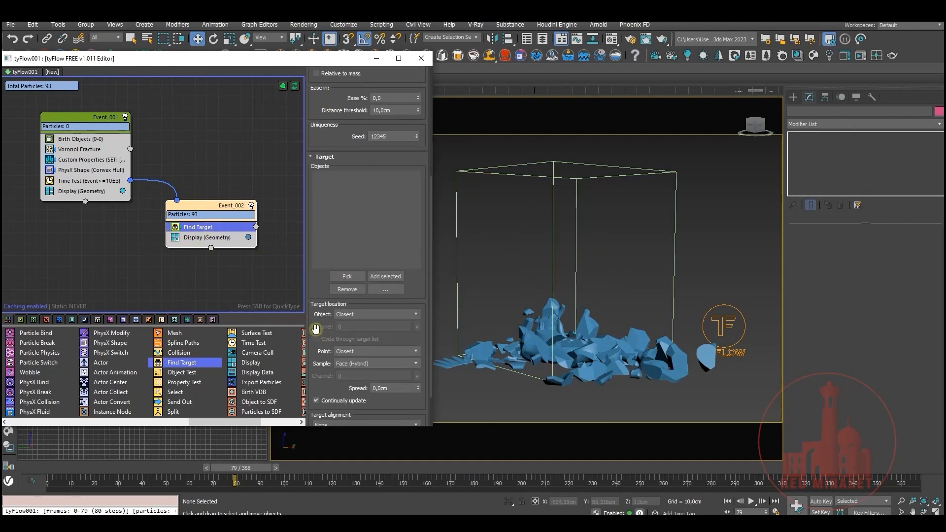
left_click_drag(316, 323, 313, 189)
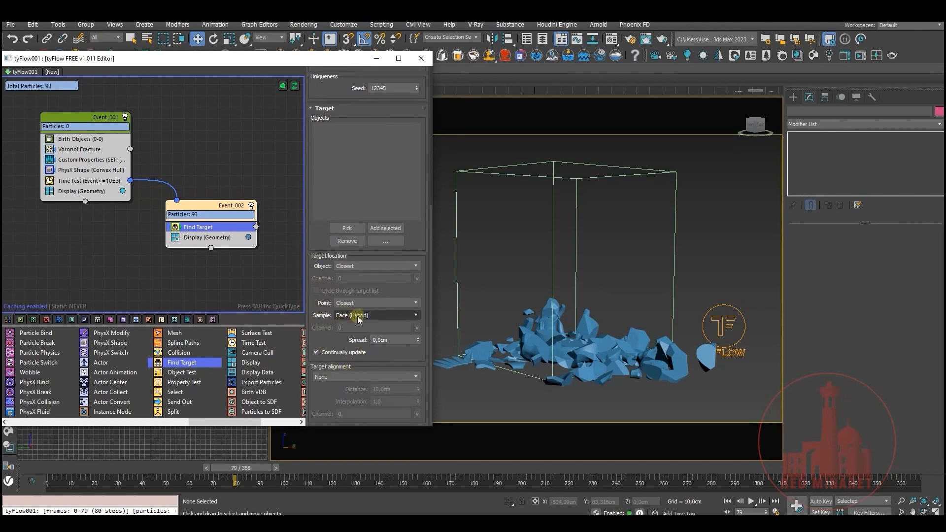
left_click(379, 302)
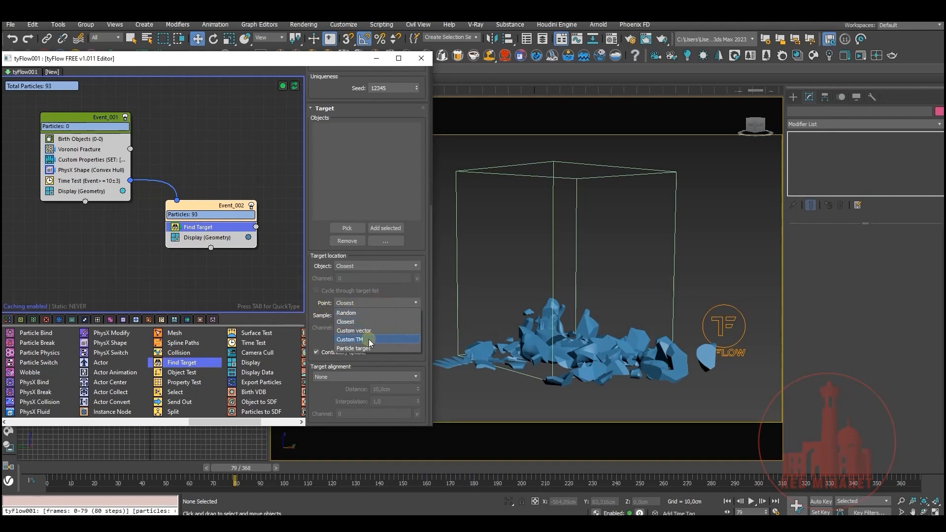
left_click(329, 330)
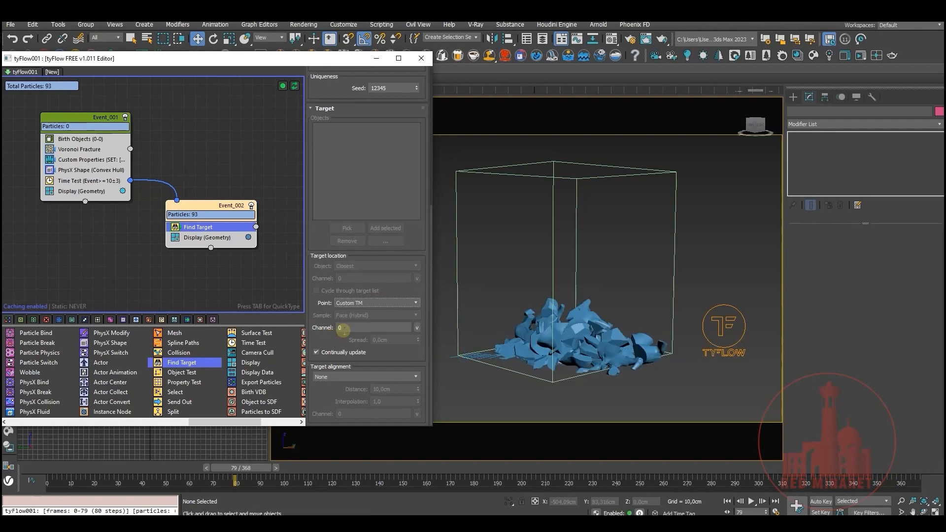
left_click(417, 328)
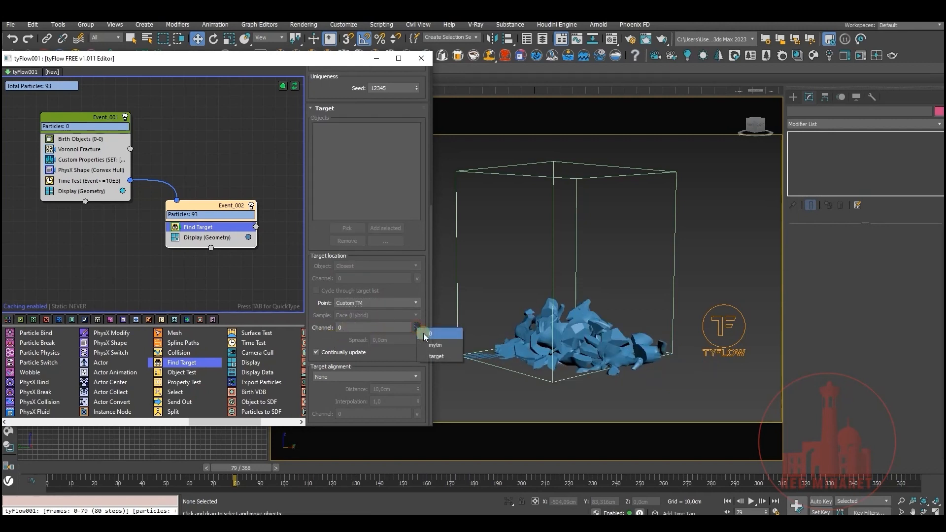
left_click(437, 346)
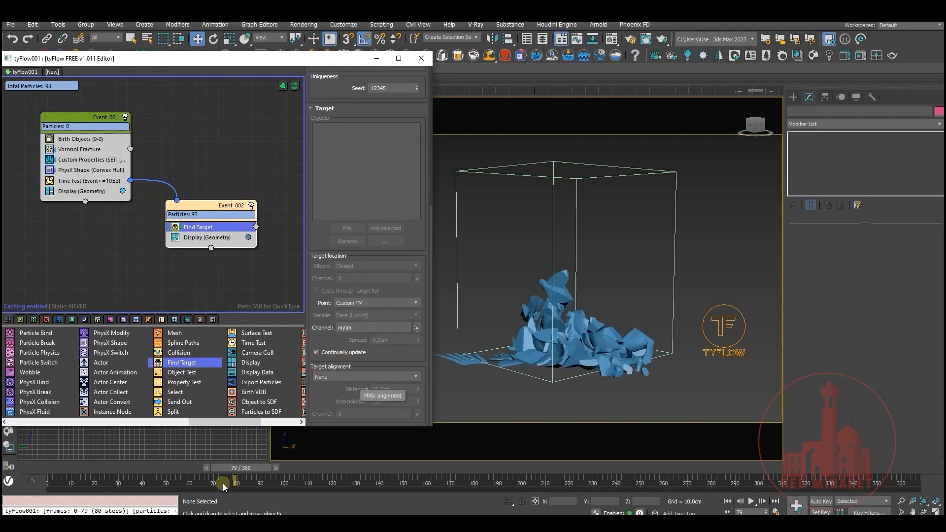
Set Find Target's target alignment to Custom TM on channel mytm and scrub the timeline to frame 196
left_click_drag(247, 469, 418, 470)
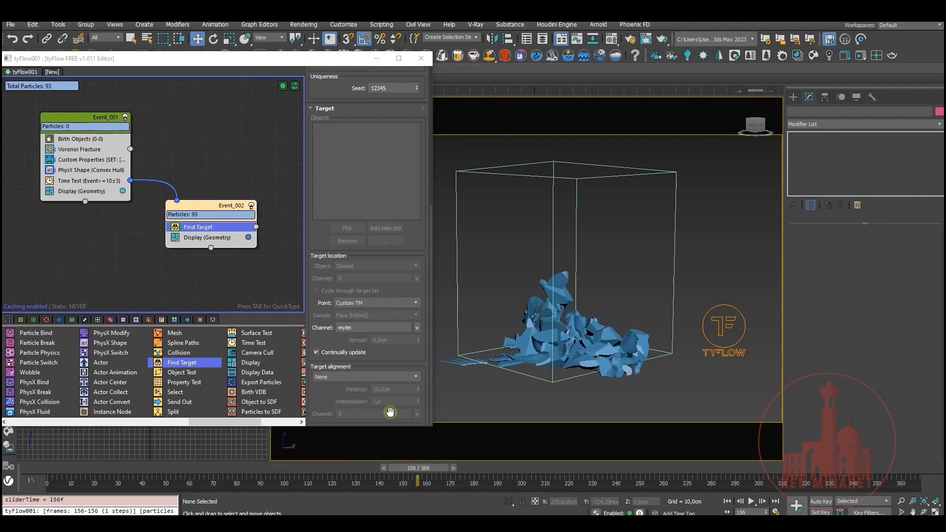
left_click(333, 377)
left_click(345, 405)
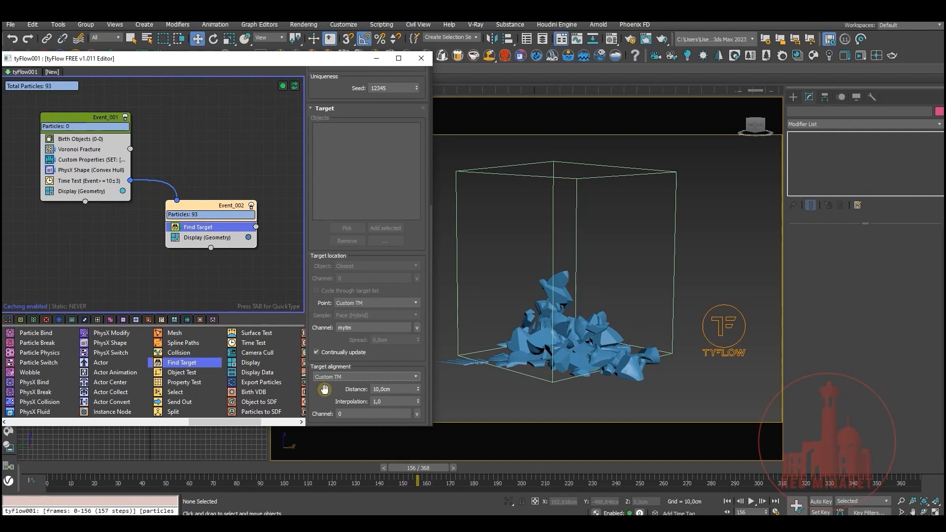
left_click(417, 417)
left_click(436, 435)
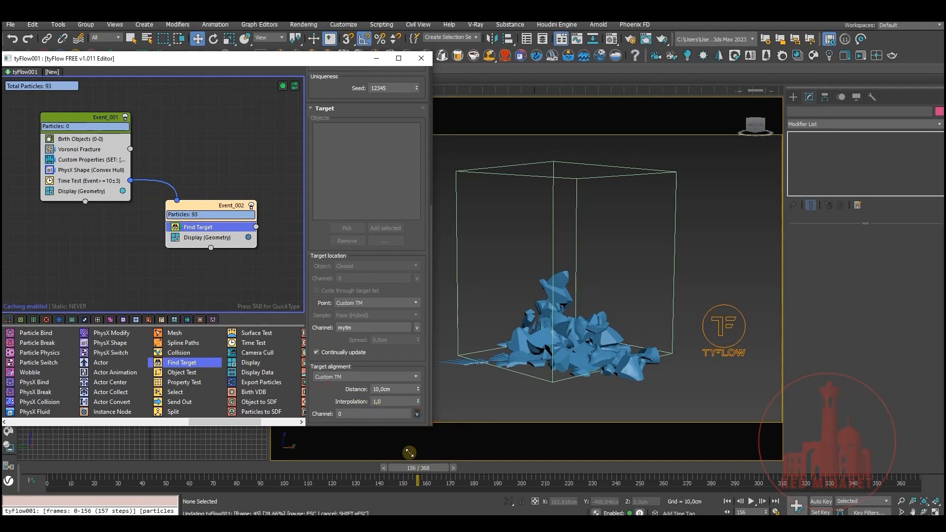
left_click_drag(427, 473, 537, 468)
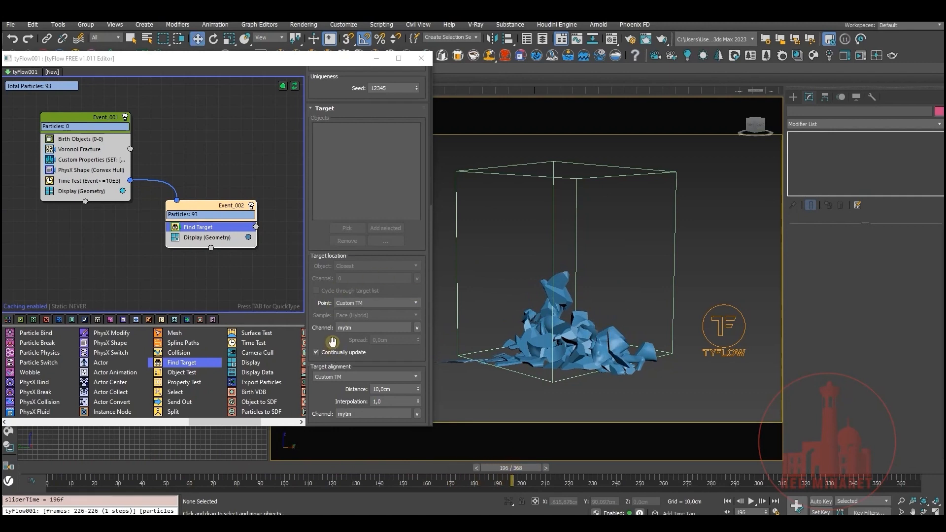
Switch Find Target's control mode to Control by time and scrub to frame 206 to check the reassembly
scroll(330, 338, "up", 5)
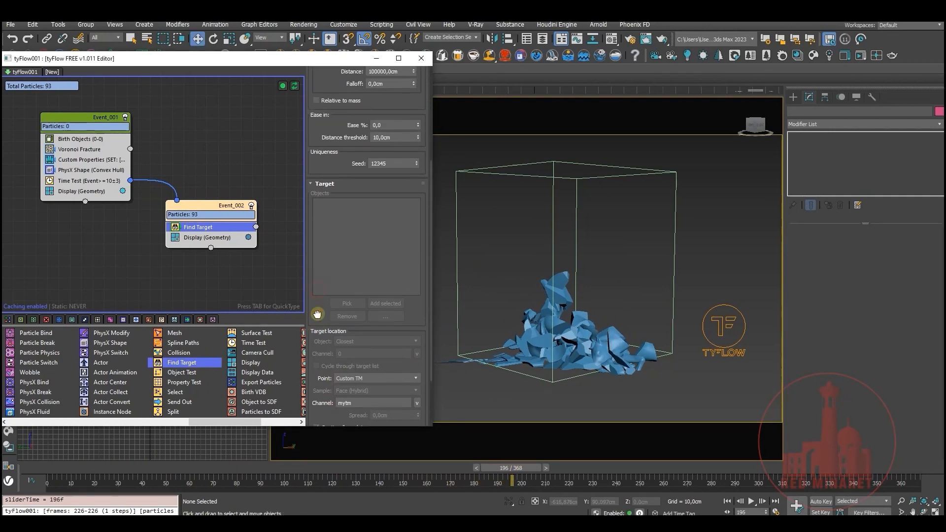
left_click_drag(330, 158, 330, 332)
left_click(350, 124)
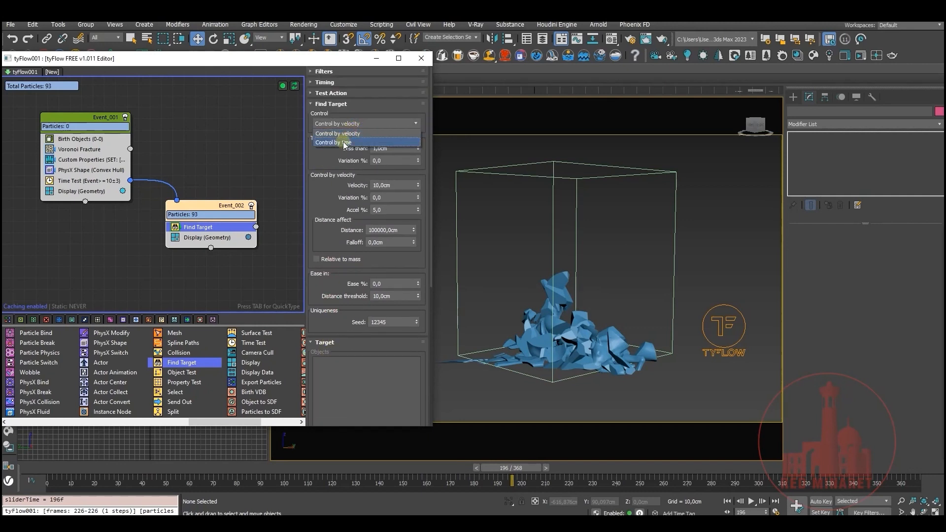
left_click(343, 142)
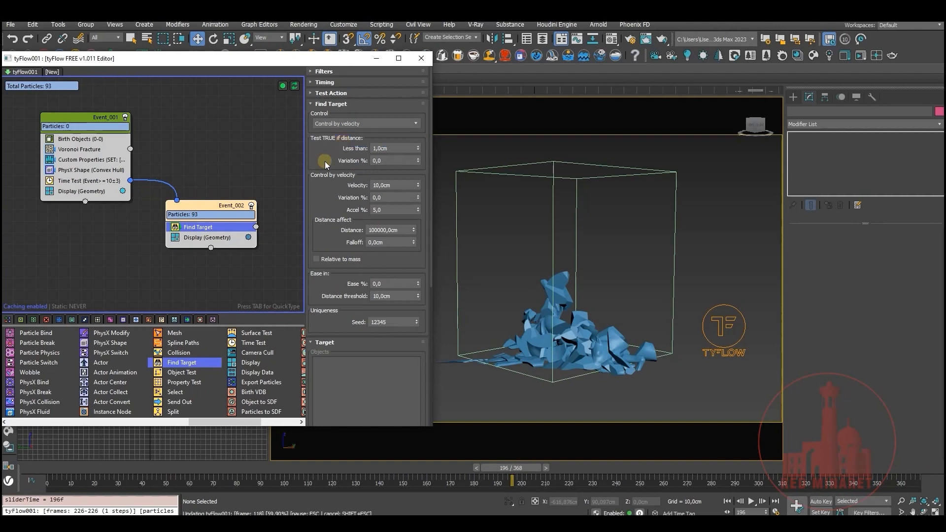
left_click_drag(182, 471, 535, 477)
key("w")
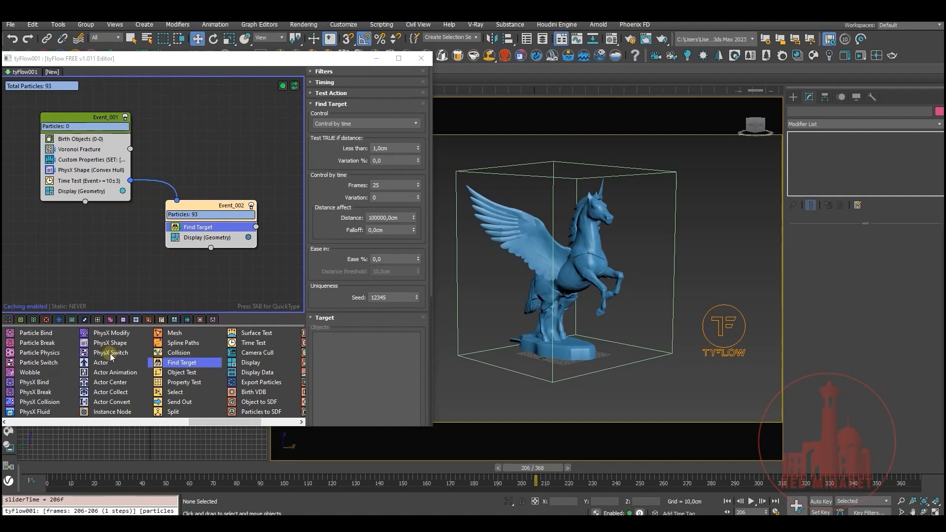
Insert a PhysX Switch operator above Find Target in Event_002 and scrub the simulation to frame 150
left_click_drag(110, 354, 198, 264)
left_click_drag(211, 226, 211, 226)
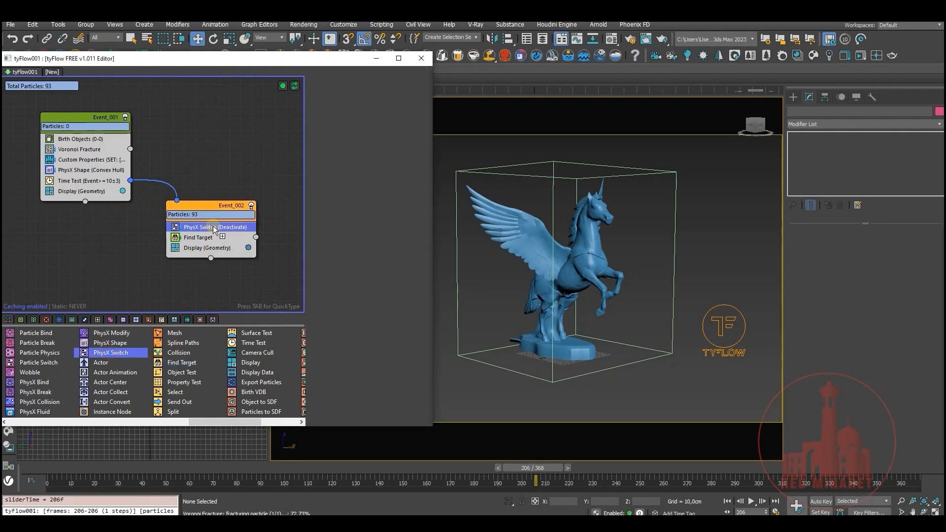
left_click_drag(129, 473, 406, 485)
Add a Stop operator below Find Target in Event_002 and return the timeline to frame 0
left_click_drag(203, 422, 95, 424)
left_click_drag(99, 363, 228, 243)
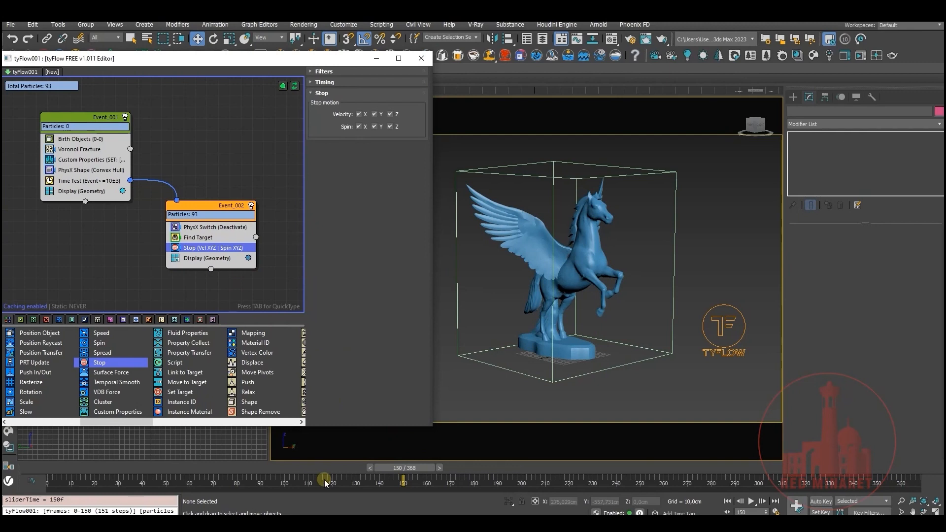
left_click_drag(217, 468, 54, 473)
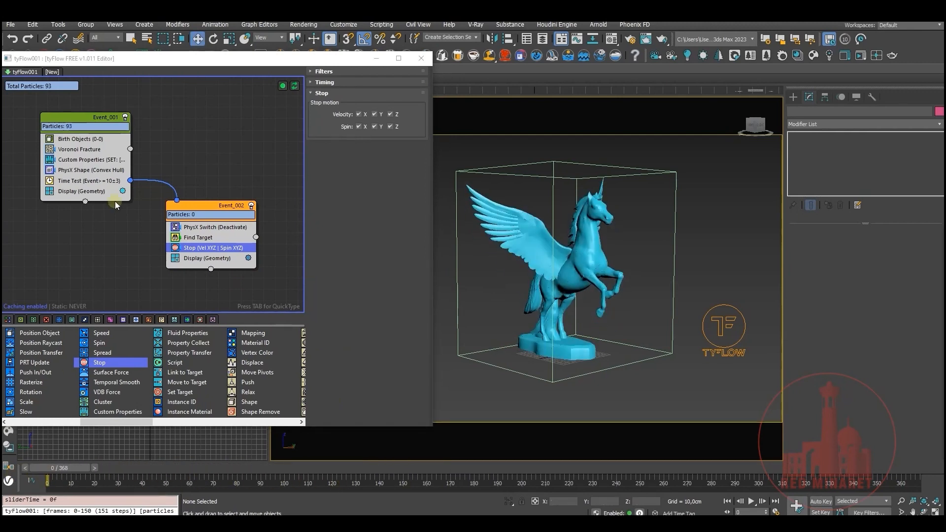
Set the Time Test value to 100 with a variation of 55 and scrub to frame 67 to check the timing
left_click(89, 182)
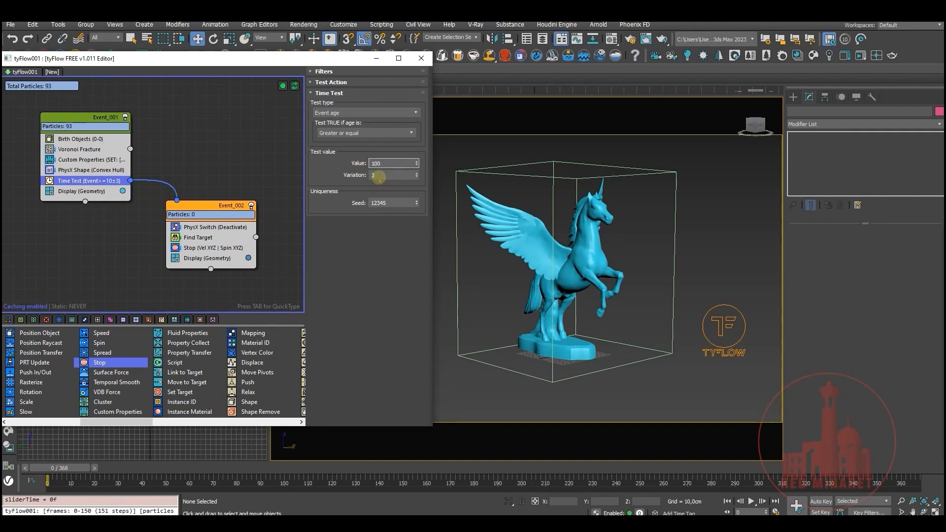
key("Tab")
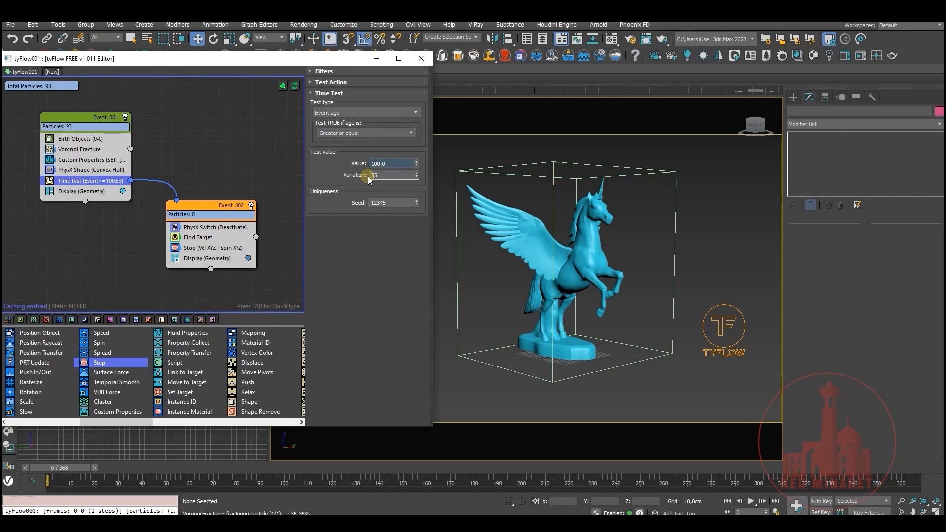
key("Return")
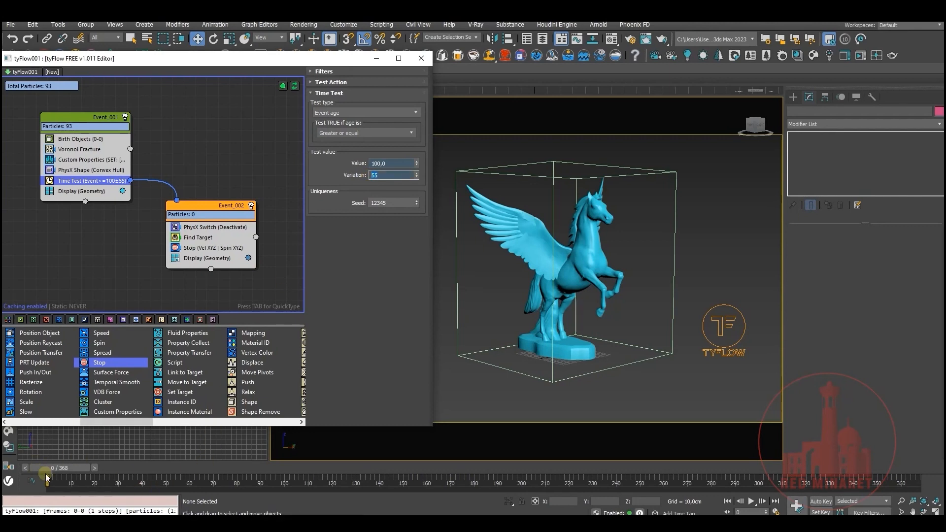
left_click_drag(47, 474, 216, 469)
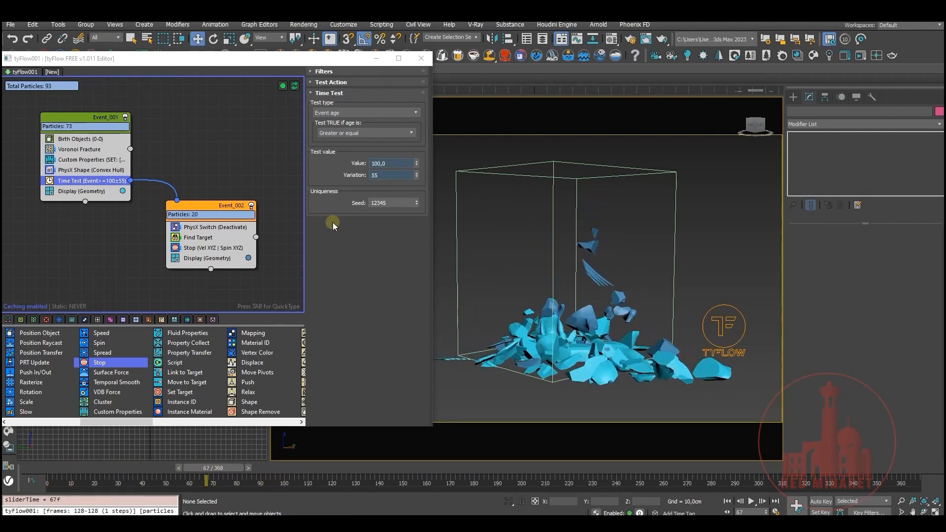
Set the Time Test variation to 5 and scrub to frame 170 to review the reassembly
double_click(381, 174)
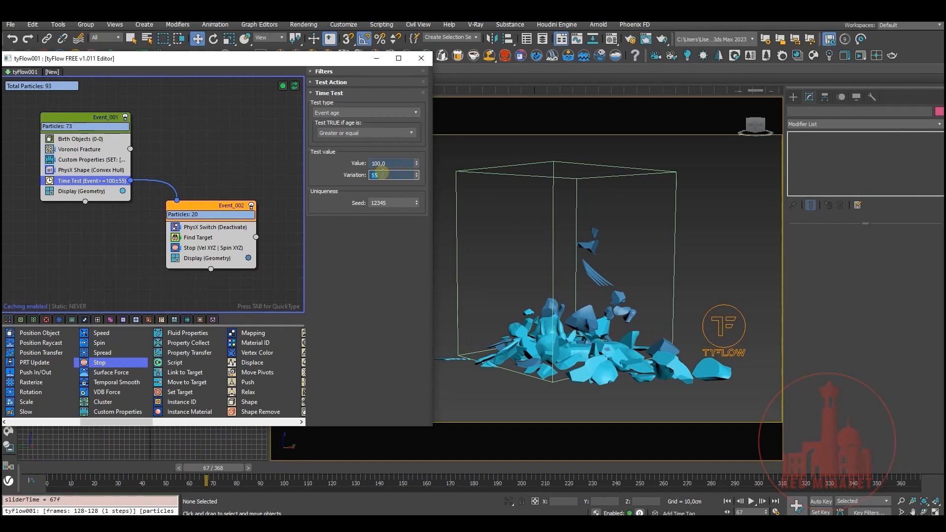
type("5")
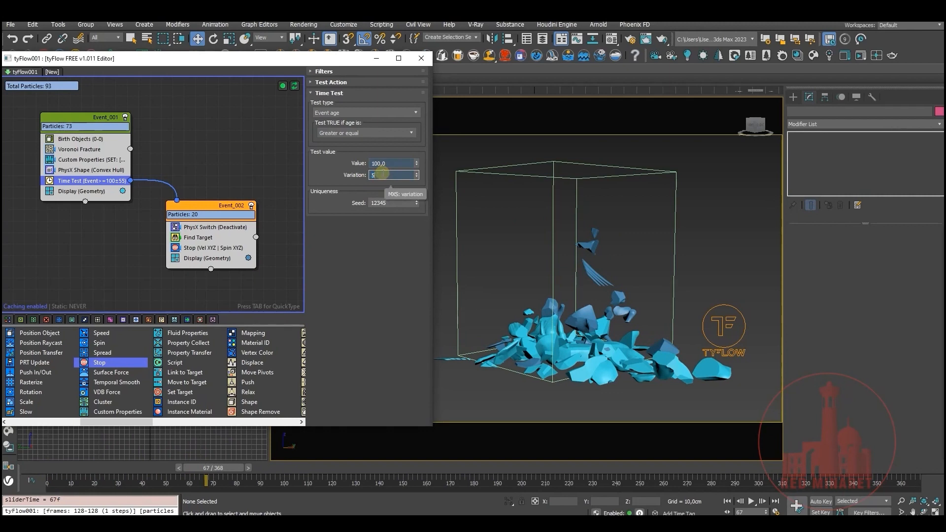
left_click_drag(213, 468, 449, 472)
key("w")
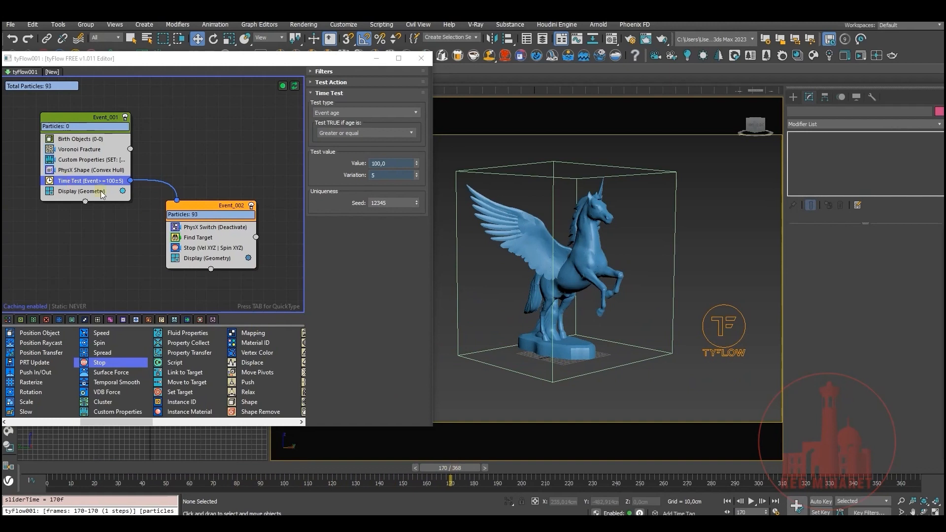
Set Find Target's alignment interpolation to 0.2 and scrub the timeline to frame 183
left_click(192, 237)
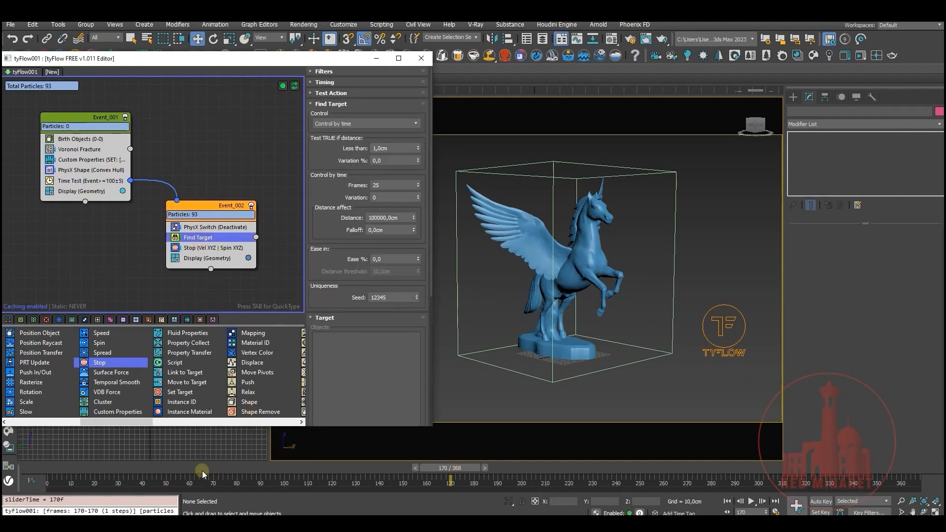
left_click_drag(181, 465, 364, 444)
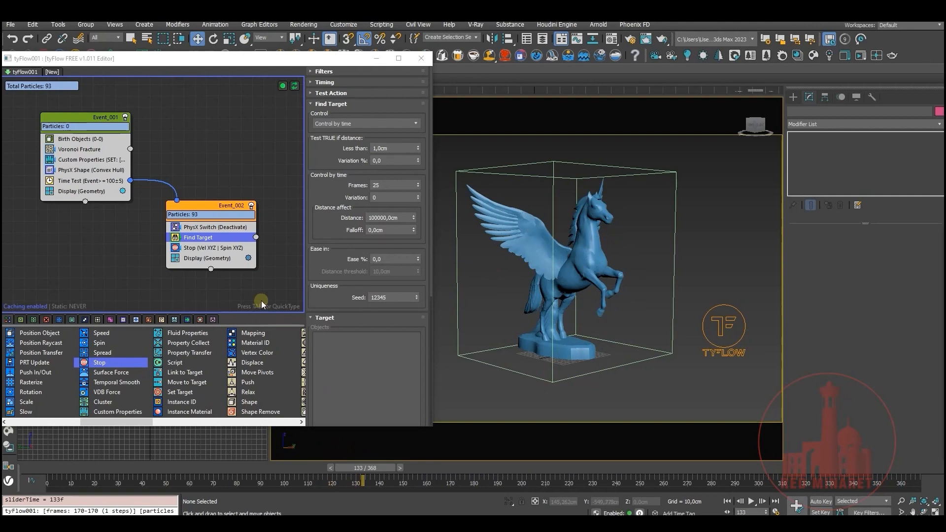
scroll(321, 236, "down", 4)
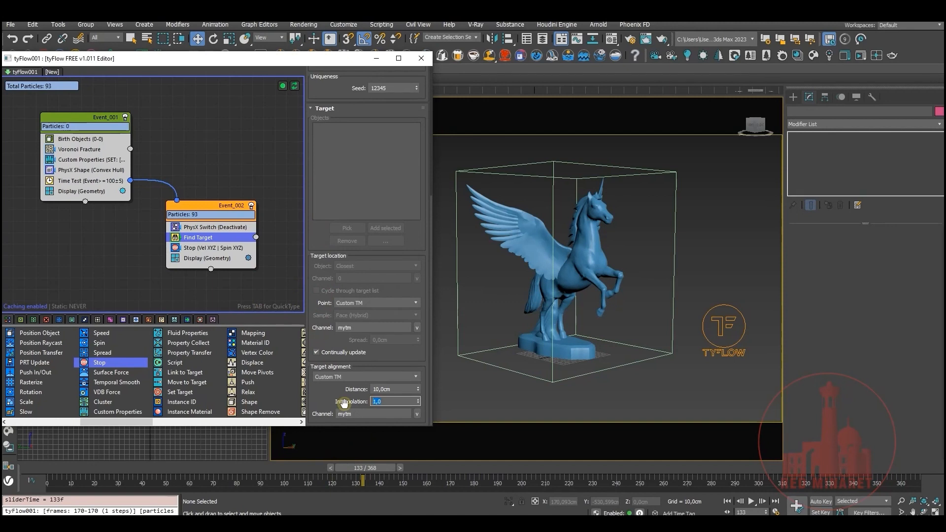
key("Return")
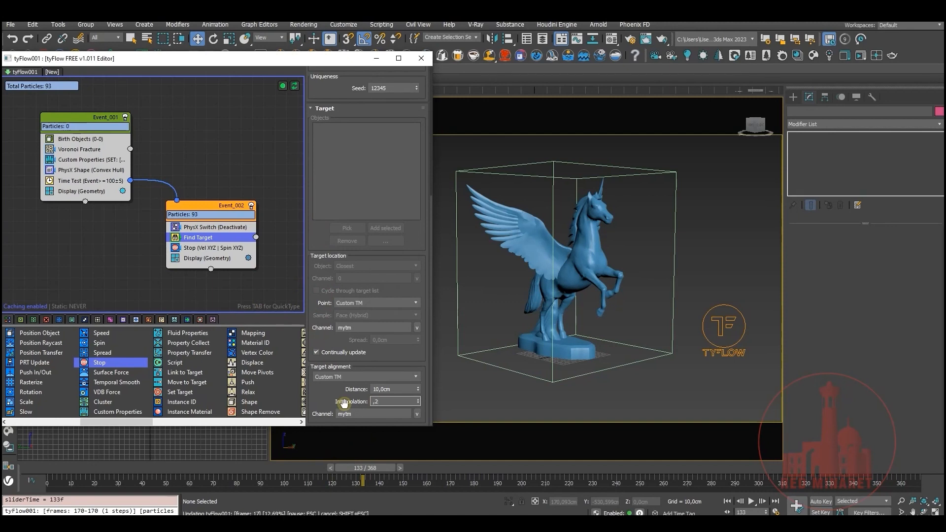
left_click_drag(188, 466, 487, 469)
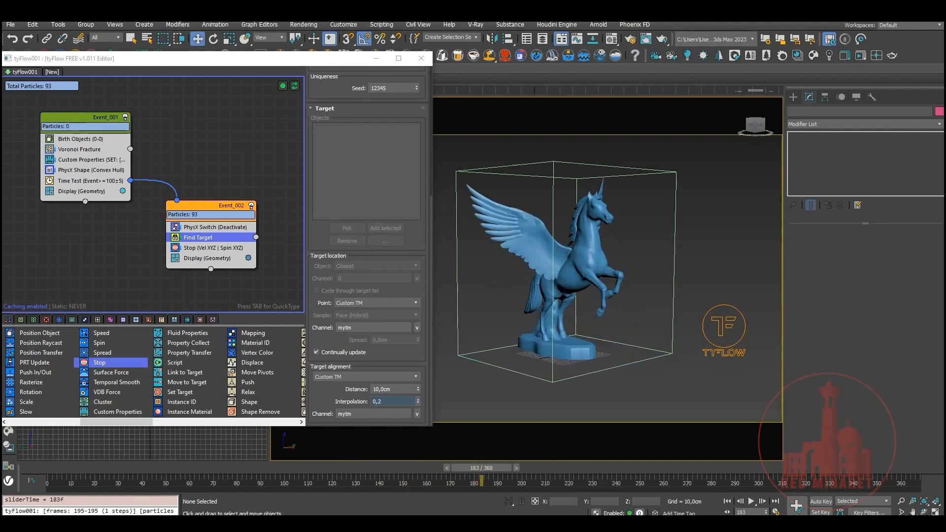
Review the preview video tyflow_assemble_01_Perspective_preview_v001.mp4 of the statue reassembling, pause it and return to the scene
left_click(409, 465)
left_click(292, 341)
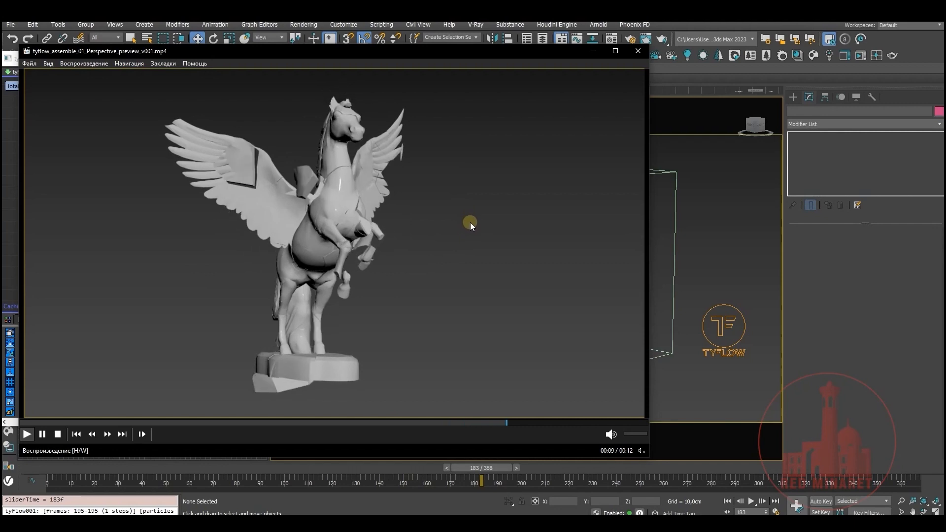
left_click(489, 229)
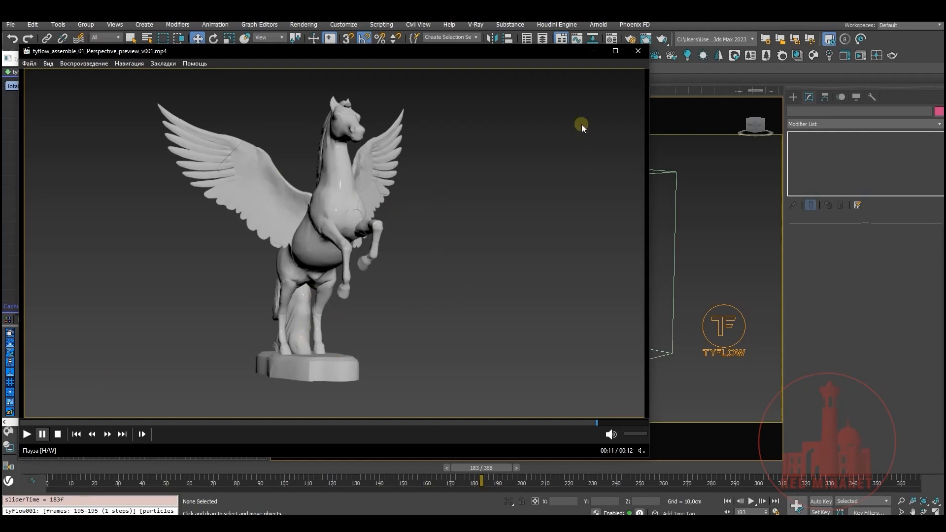
left_click(587, 52)
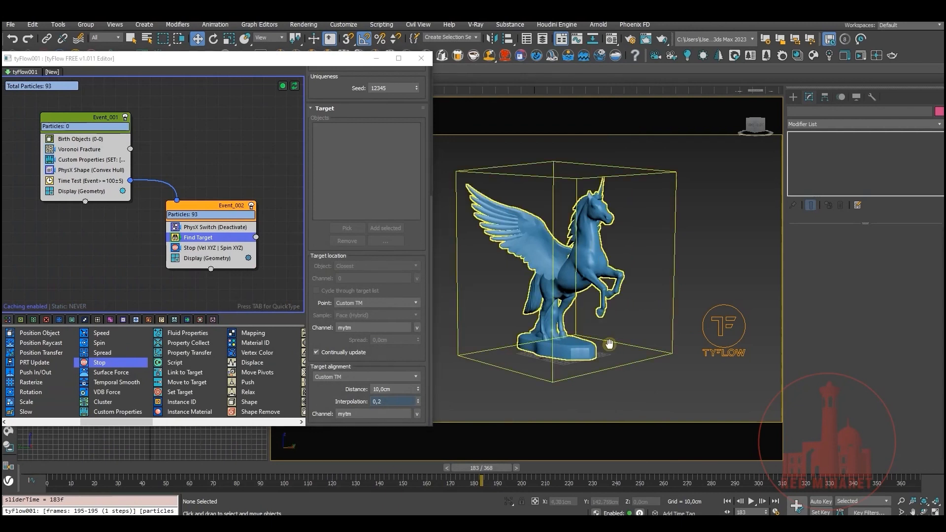
Insert a Force operator between PhysX Shape and Time Test in Event_001
scroll(621, 324, "down", 4)
middle_click_drag(615, 339, 610, 347, "alt")
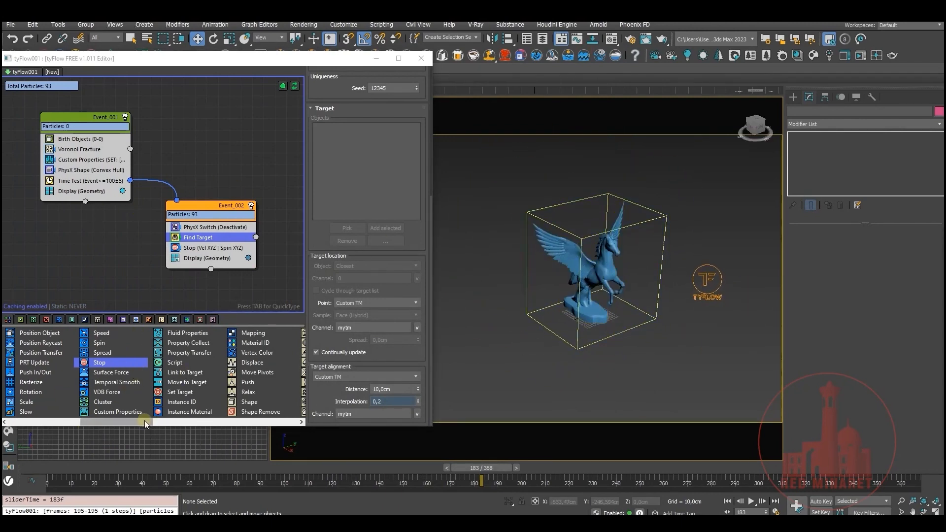
left_click_drag(143, 423, 110, 422)
left_click_drag(31, 384, 89, 178)
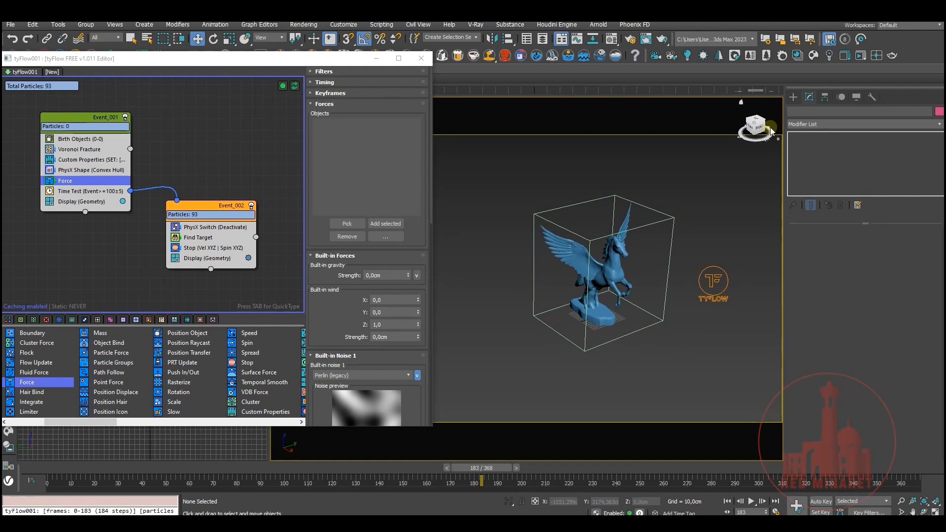
Create a PBomb space warp beside the statue's base and add it to Event_001's Force operator
left_click(793, 97)
left_click(856, 113)
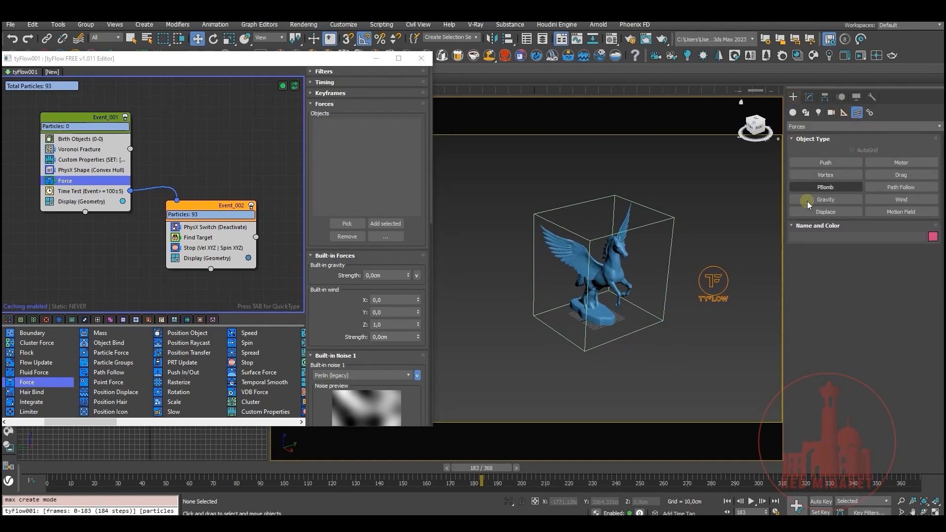
left_click(830, 188)
left_click_drag(519, 343, 519, 353)
right_click(519, 353)
left_click(347, 225)
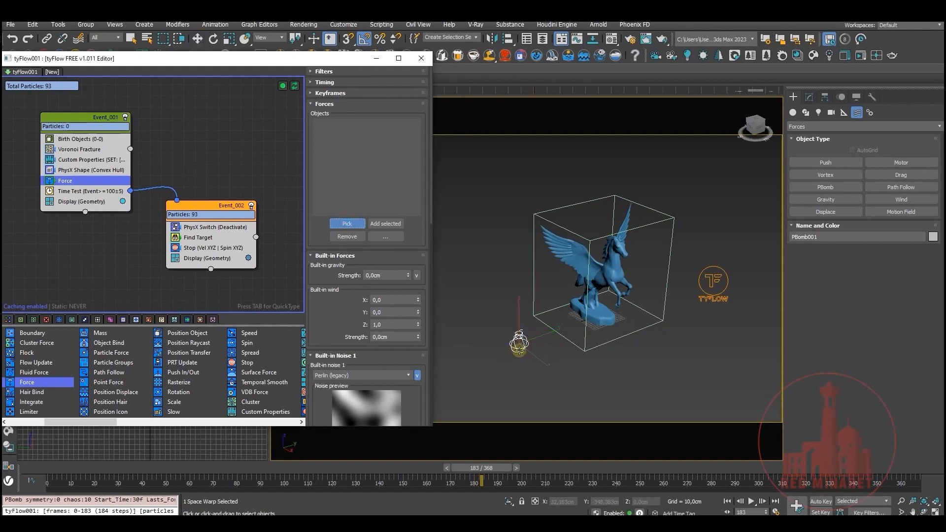
left_click(519, 341)
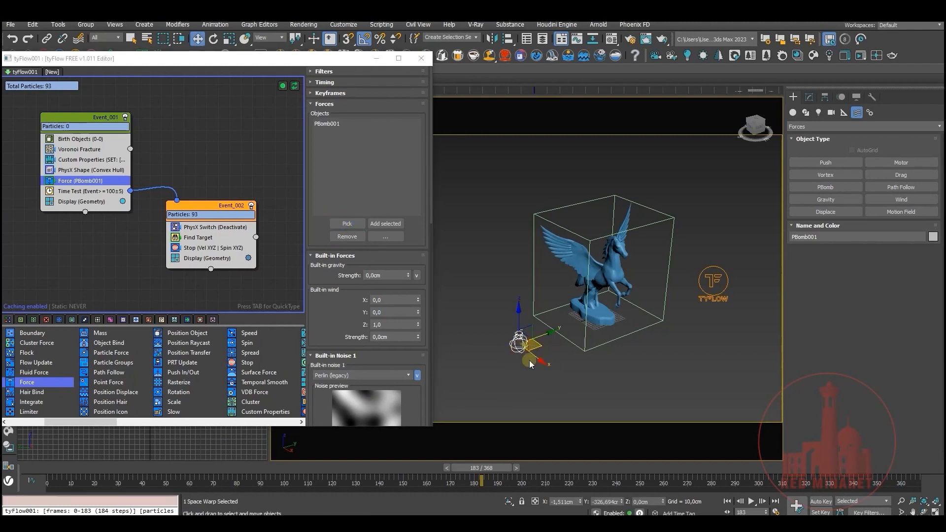
Set the PBomb's Chaos to 35%, Start Time to 2 and Strength to 5
left_click(502, 365)
left_click(518, 348)
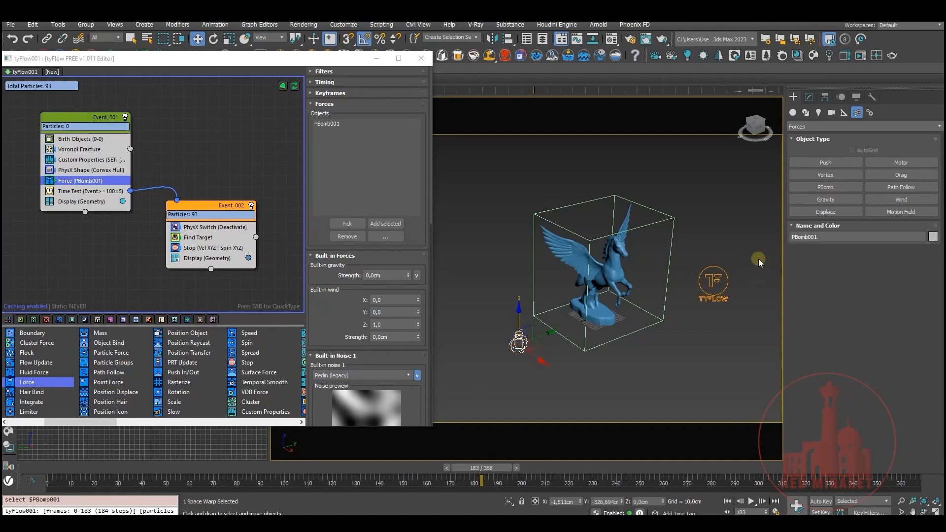
left_click(808, 97)
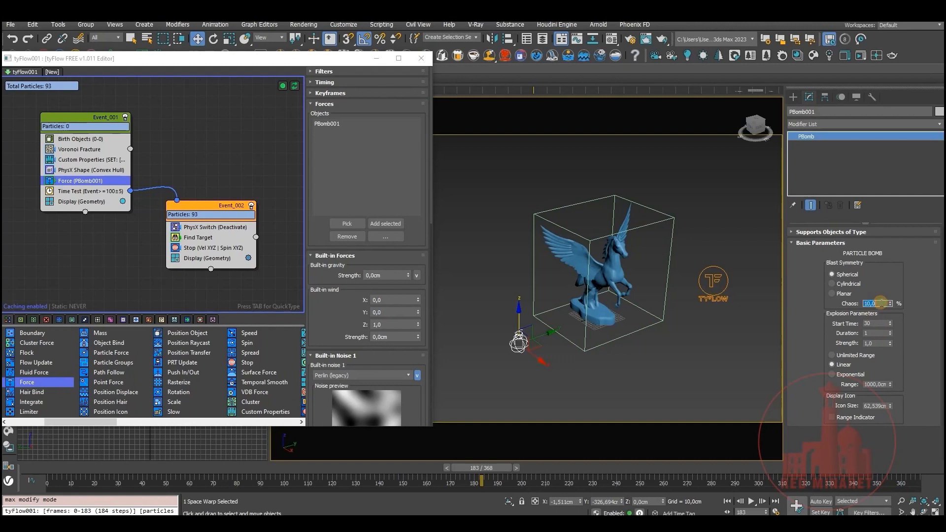
key("Return")
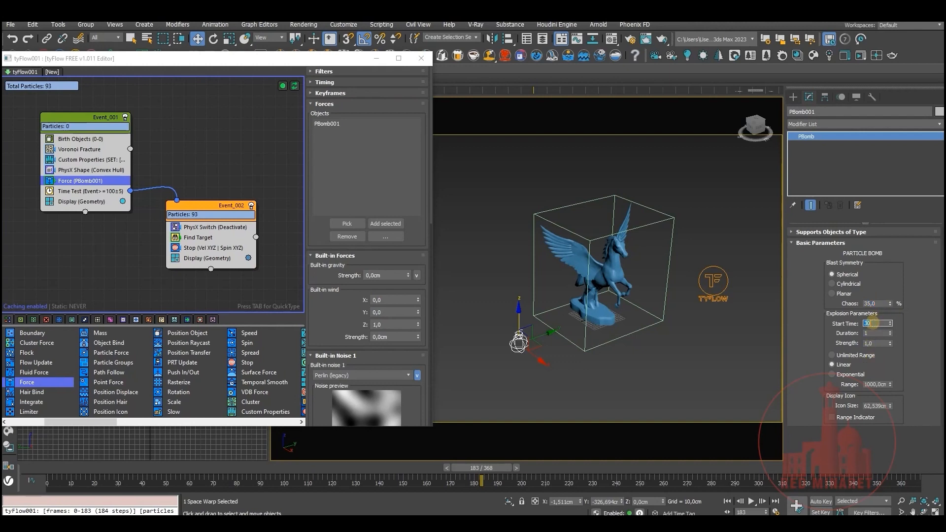
key("Return")
key("Return")
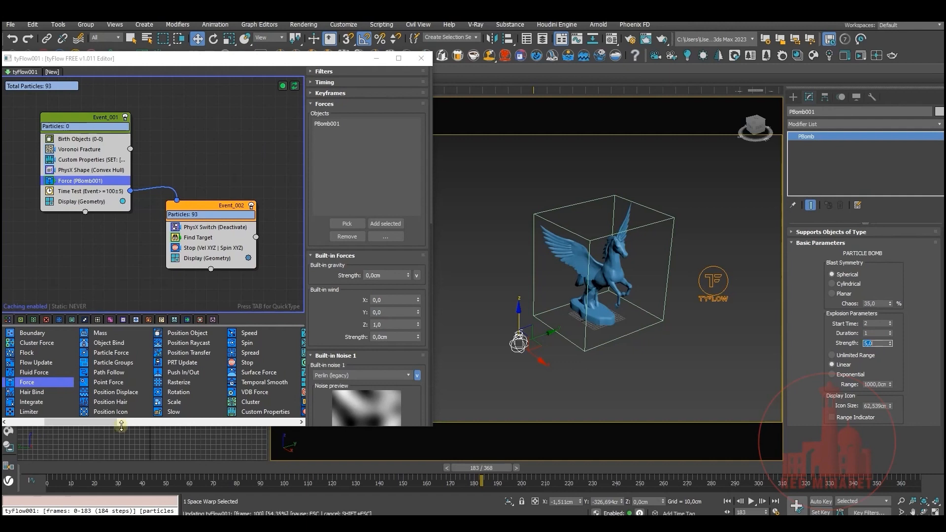
Try a PBomb Strength of 8 and scrub to frame 37 to check the blast
left_click_drag(43, 467, 94, 467)
key("w")
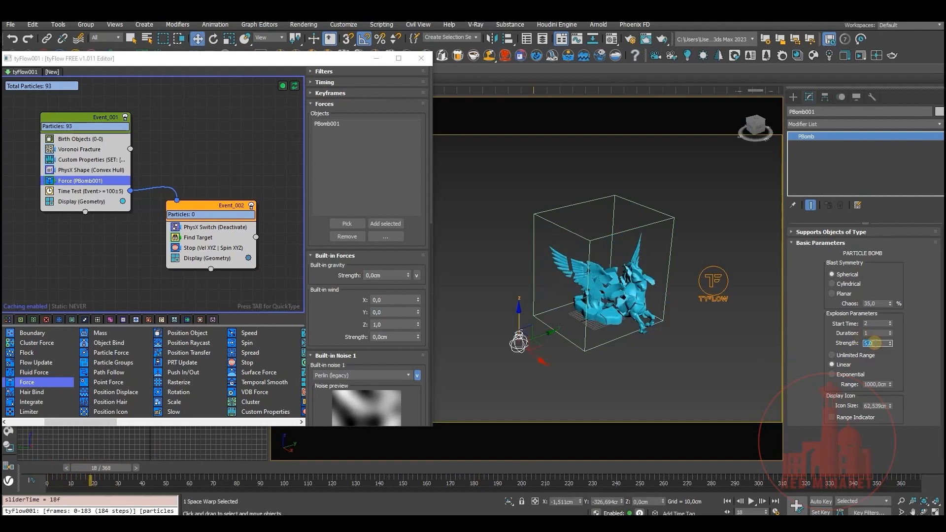
key("Return")
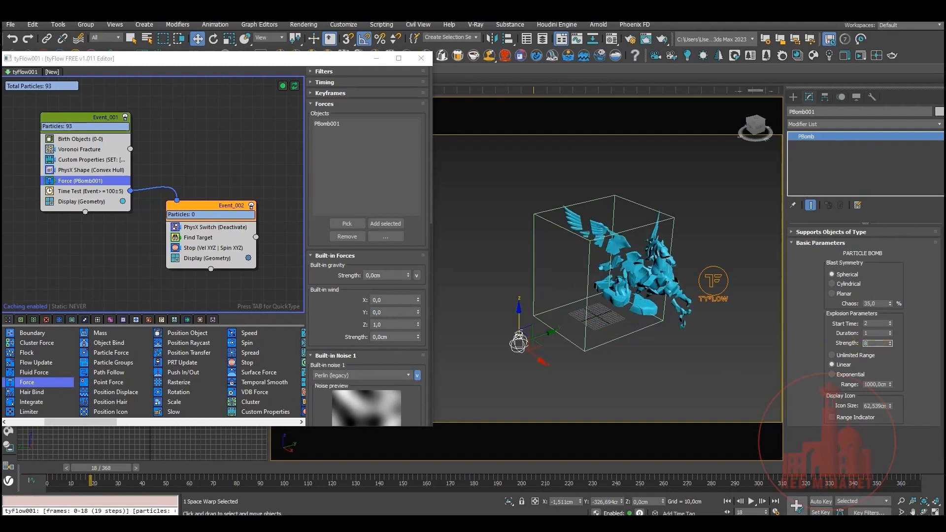
key("Return")
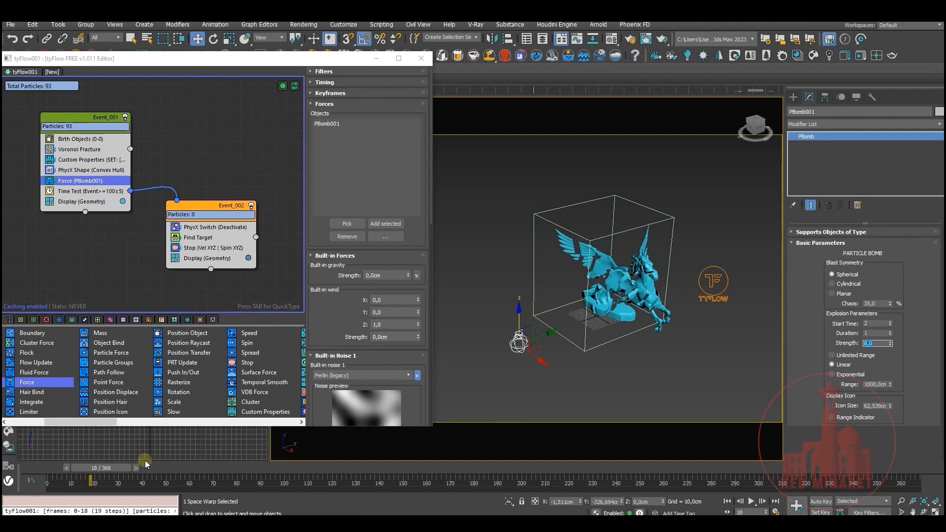
left_click_drag(80, 468, 130, 458)
key("w")
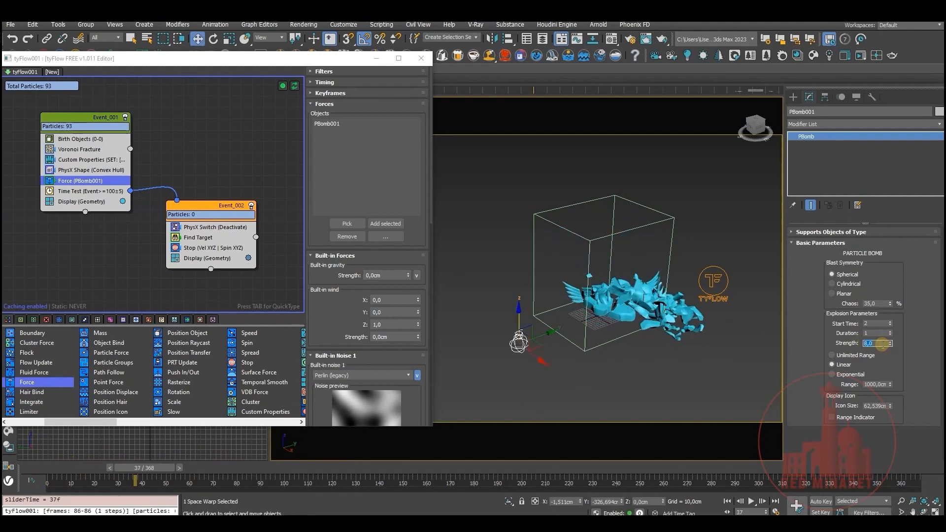
Set the PBomb's Strength to 12 and scrub to frame 45 to check the blast
key("Return")
left_click_drag(121, 467, 153, 452)
key("w")
Move Event_002 farther from Event_001 to make room between them in the flow graph
middle_click_drag(105, 248, 41, 172)
left_click_drag(131, 129, 173, 209)
middle_click_drag(146, 150, 156, 194)
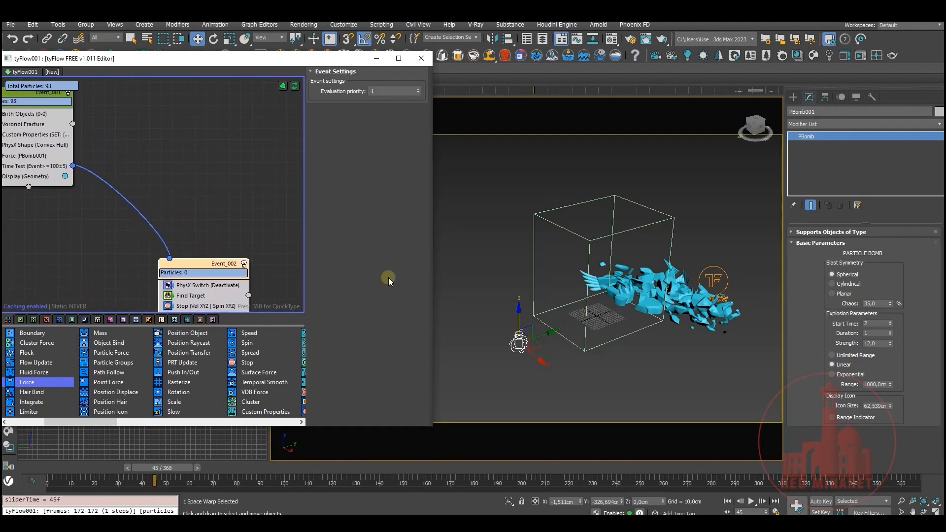
Create a Vortex space warp at the centre of the statue's base and rotate it 180 degrees about Y so it points upward
left_click(793, 96)
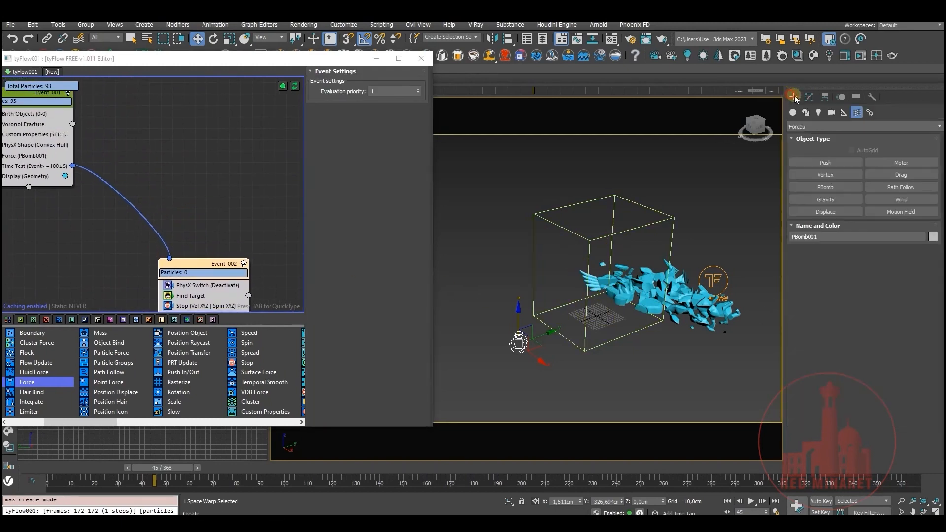
left_click(825, 175)
left_click_drag(595, 320, 603, 334)
right_click(604, 335)
key("e")
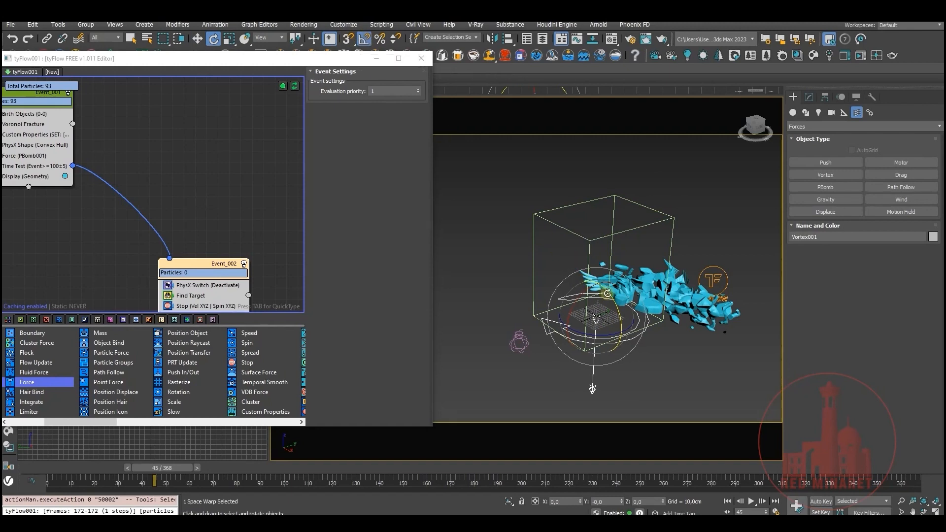
left_click_drag(613, 300, 629, 385)
Create a Drag space warp on the ground in front of the scattered pieces
middle_click_drag(627, 380, 655, 365, "alt")
left_click(901, 174)
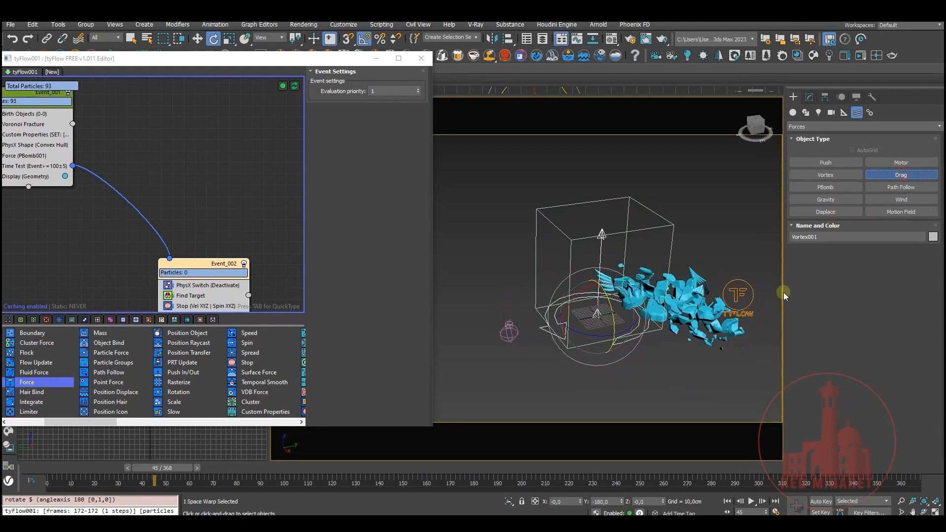
left_click_drag(683, 384, 684, 400)
middle_click_drag(609, 374, 608, 350)
key("e")
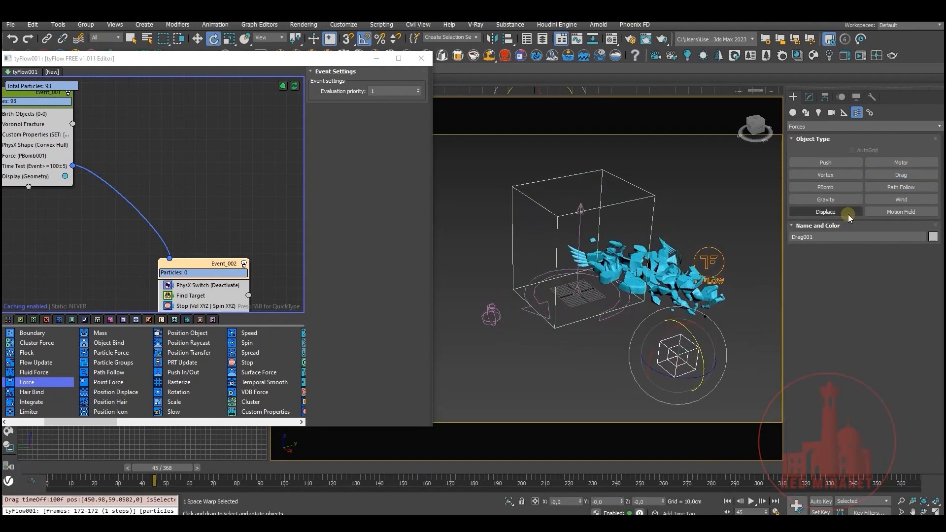
Set the Drag's Time Off to 1000 and its X and Y linear damping to 25%
left_click(808, 97)
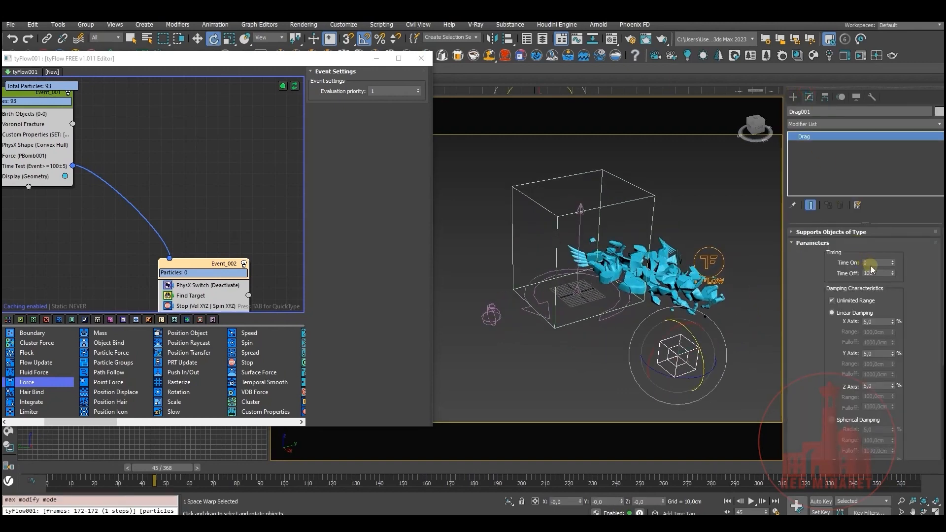
double_click(870, 272)
type("1000")
double_click(876, 321)
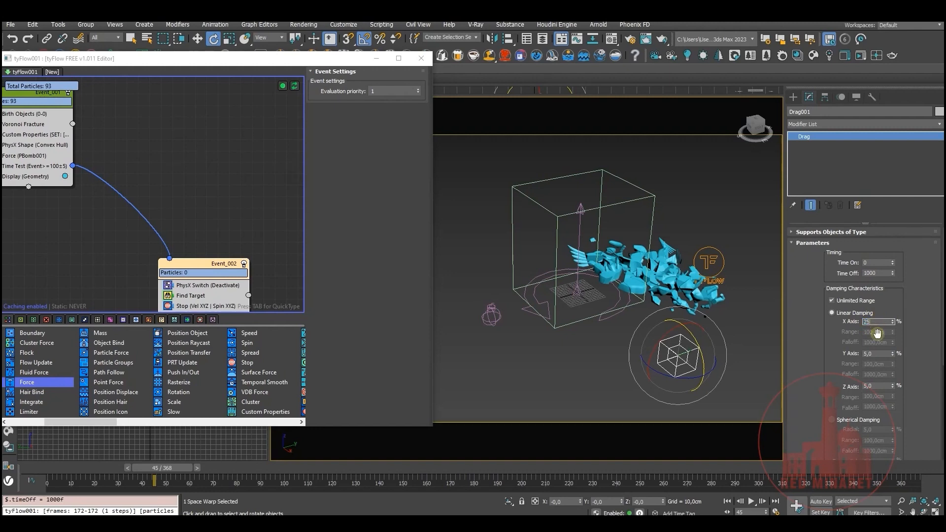
double_click(869, 353)
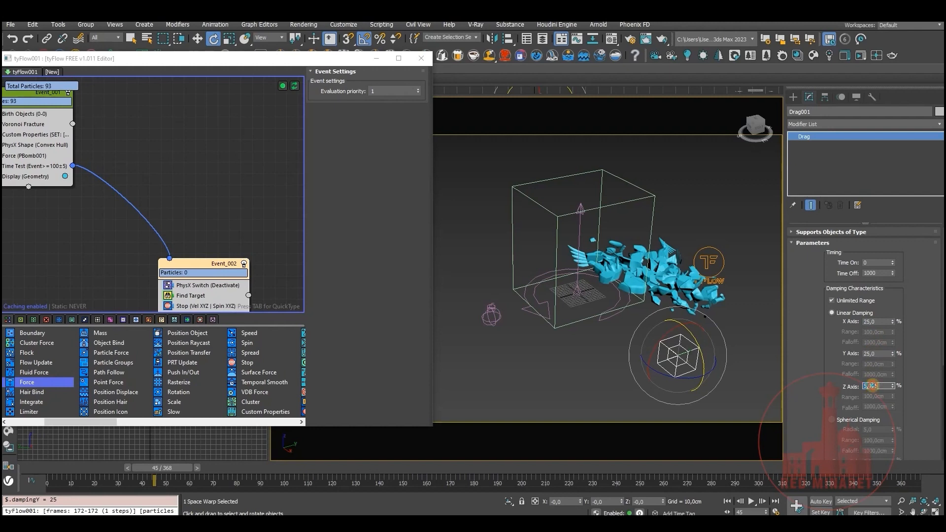
Set the Vortex's Time Off to 1000 and its axial, orbital and radial damping to 0%
middle_click_drag(596, 351, 608, 344)
left_click(612, 314)
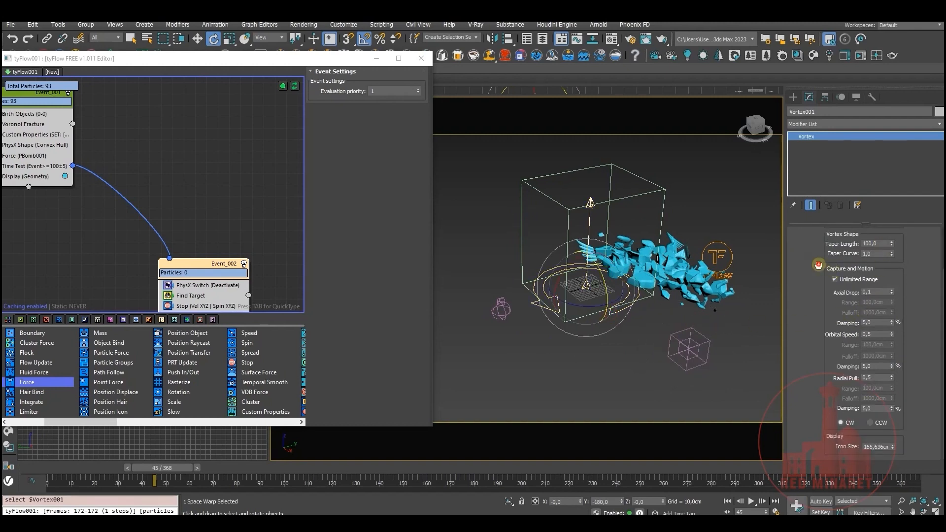
scroll(818, 265, "up", 3)
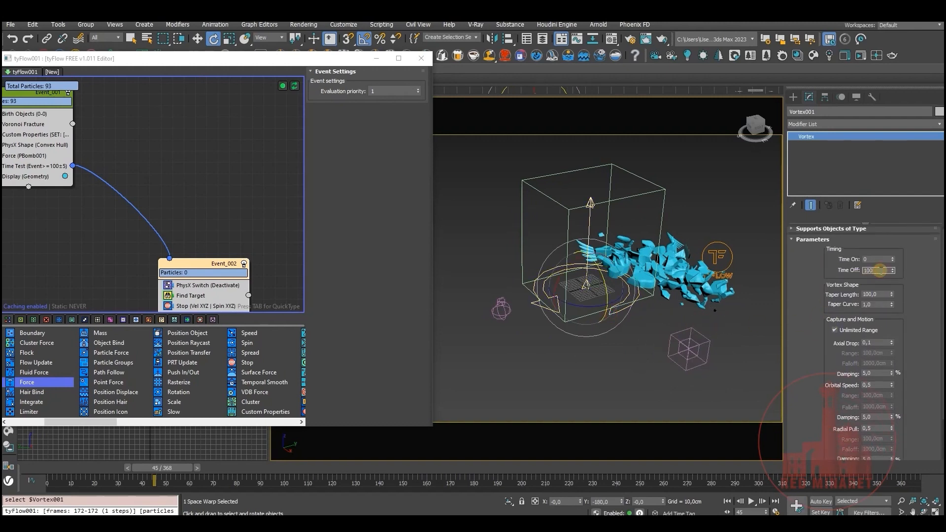
key("Return")
scroll(849, 350, "down", 2)
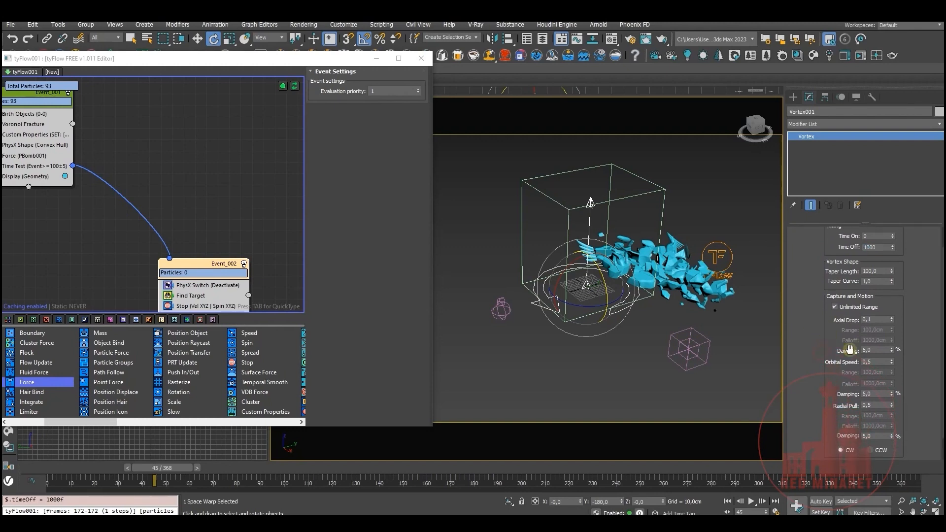
right_click(893, 351)
left_click_drag(830, 372, 826, 305)
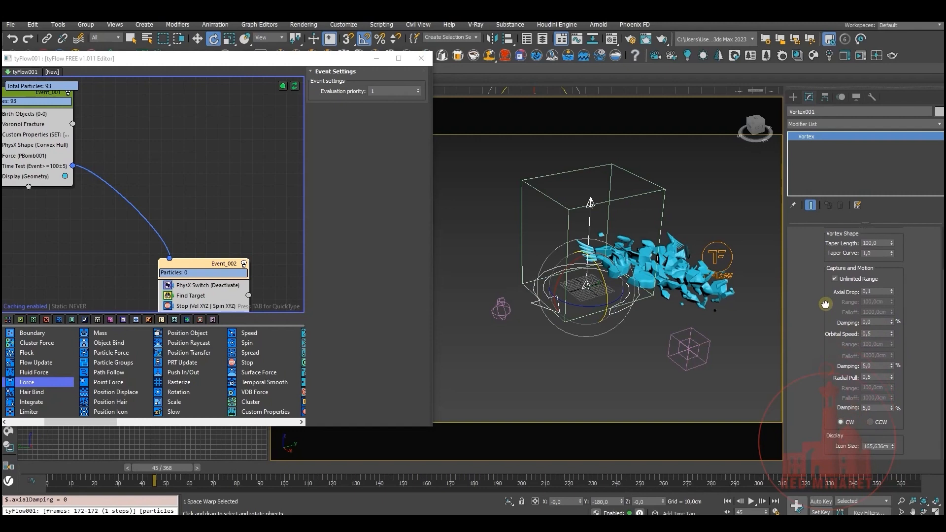
right_click(893, 366)
middle_click_drag(595, 375, 616, 372)
Add a Force operator as new Event_003 and rewire Event_001's Time Test output from Event_002 to it
mouse_move(180, 168)
middle_mouse_down()
mouse_move(191, 183)
mouse_move(179, 165)
middle_mouse_up()
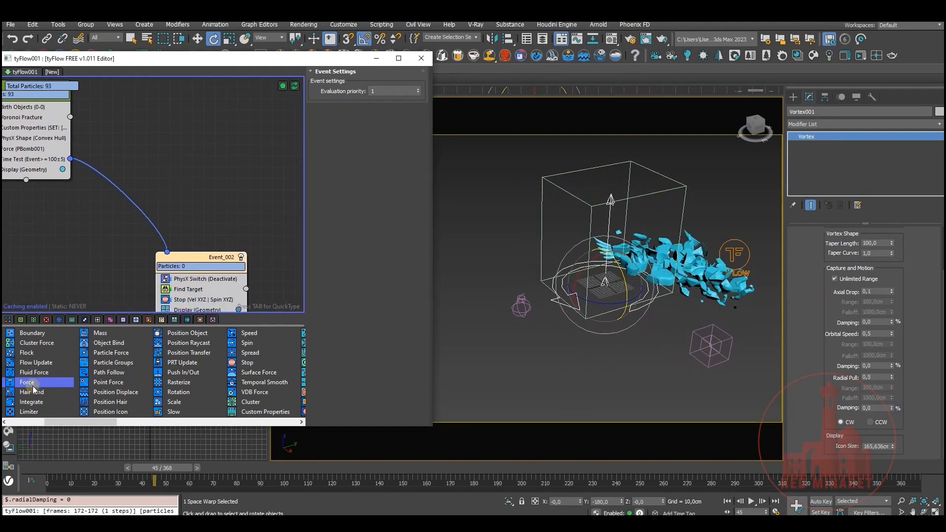
left_click_drag(29, 385, 169, 172)
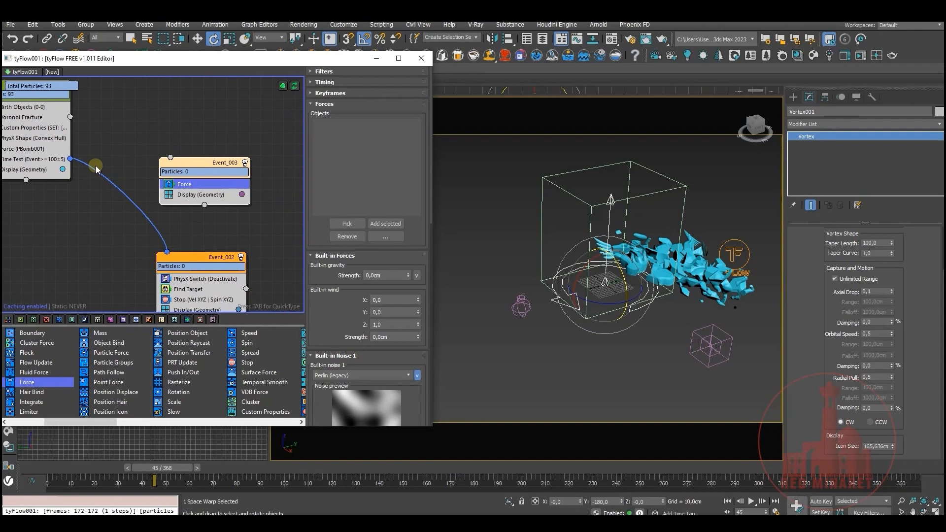
mouse_move(67, 160)
left_mouse_down()
mouse_move(120, 146)
mouse_move(63, 167)
left_mouse_up()
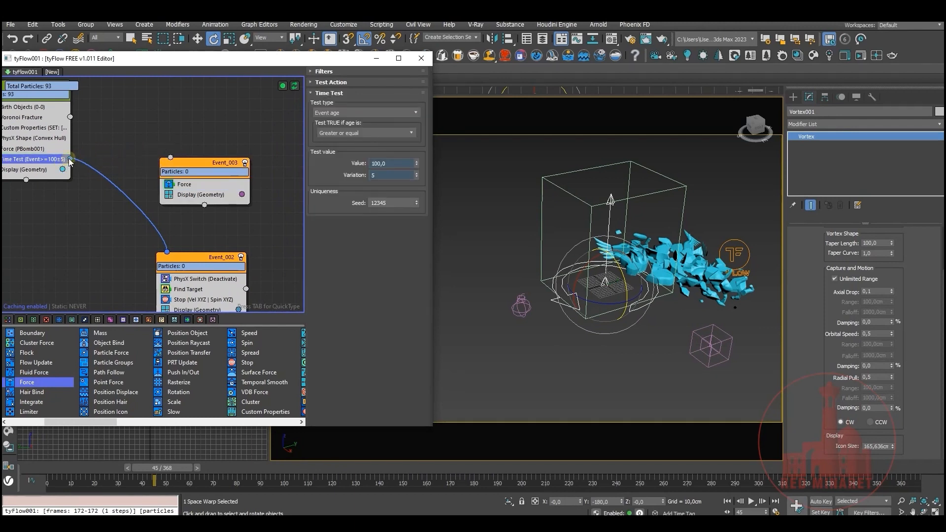
right_click(69, 159)
left_click(82, 219)
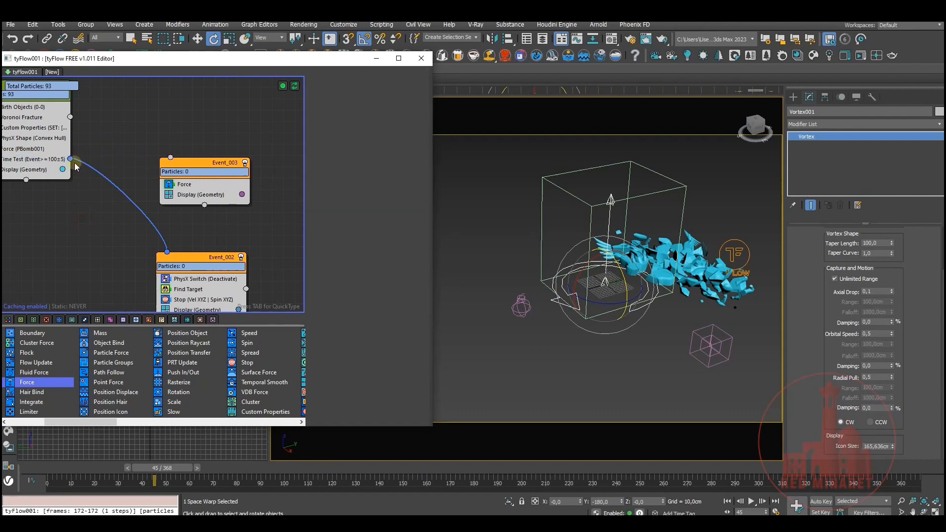
left_click_drag(174, 157, 147, 176)
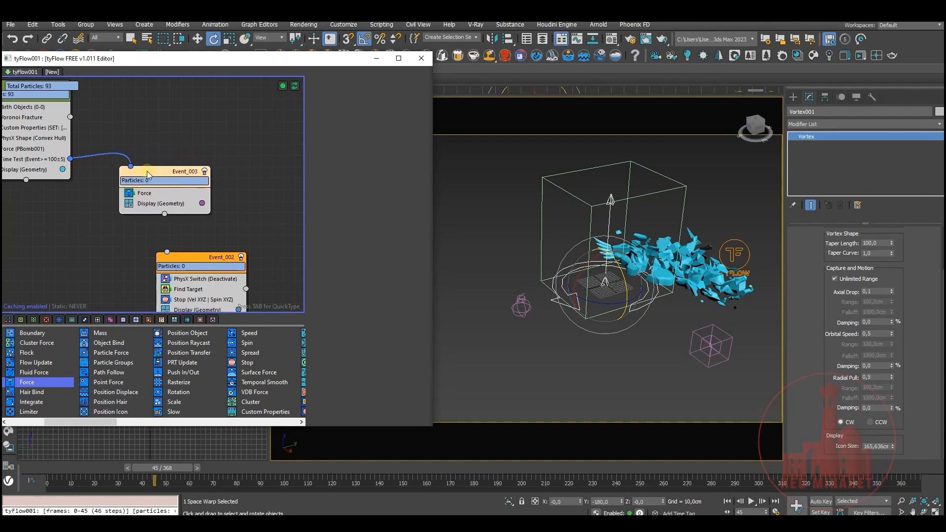
middle_click_drag(238, 213, 207, 196)
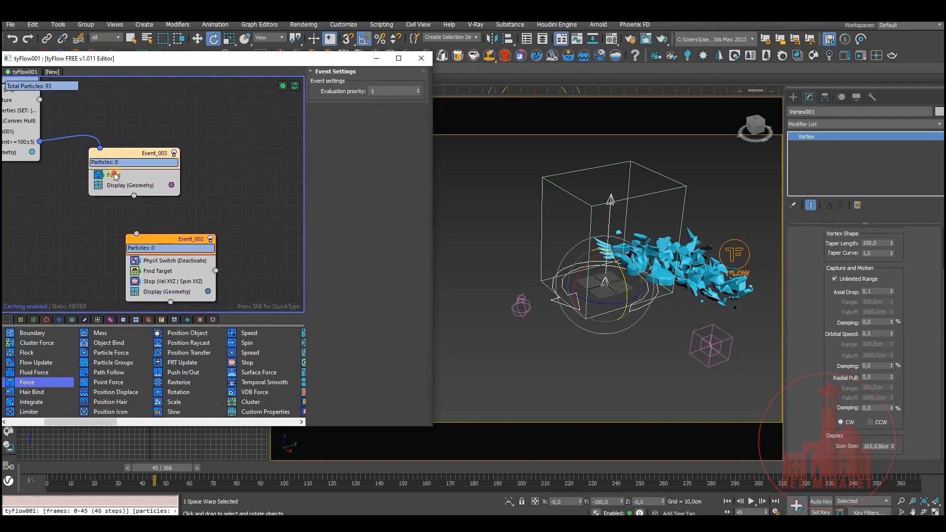
Add Drag001 and Vortex001 to the Force operator in Event_003
left_click(114, 175)
left_click(337, 223)
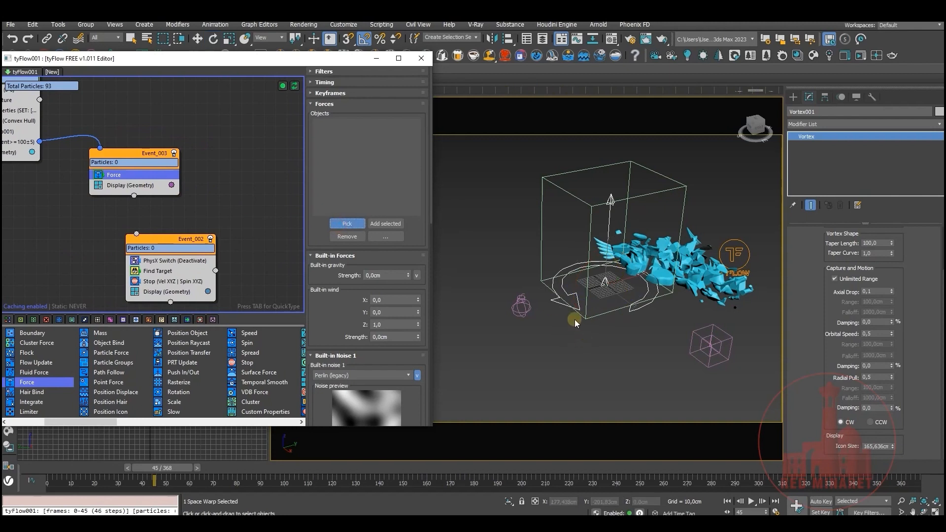
left_click(689, 351)
left_click(523, 314)
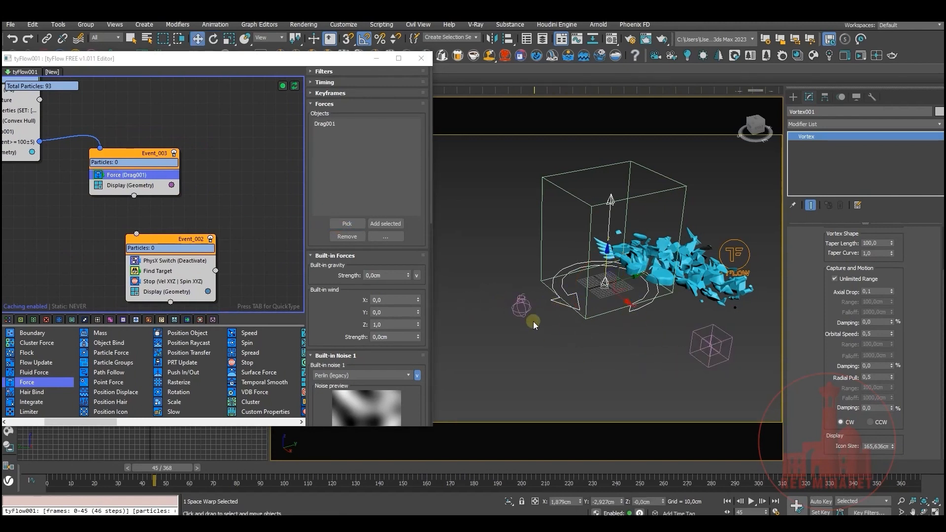
left_click(576, 294)
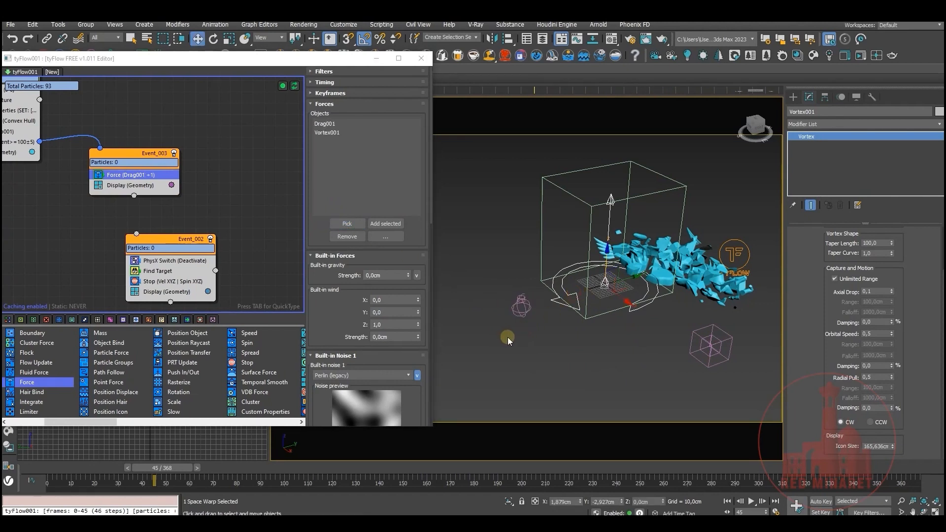
Set the Vortex's Taper Length to 150 and Axial Drop to 0.5, scrubbing to frame 368 to review the swirling pieces
middle_click_drag(540, 343, 503, 348)
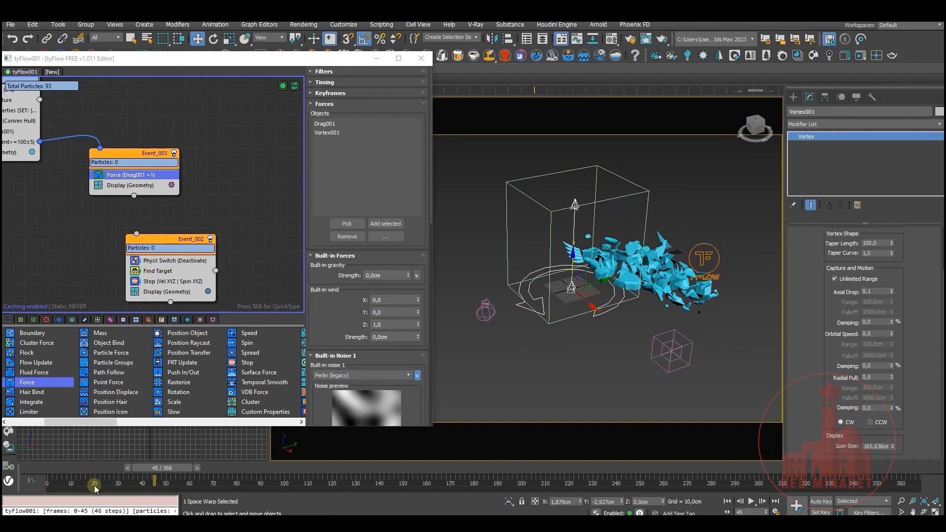
left_click_drag(155, 477, 635, 469)
key("w")
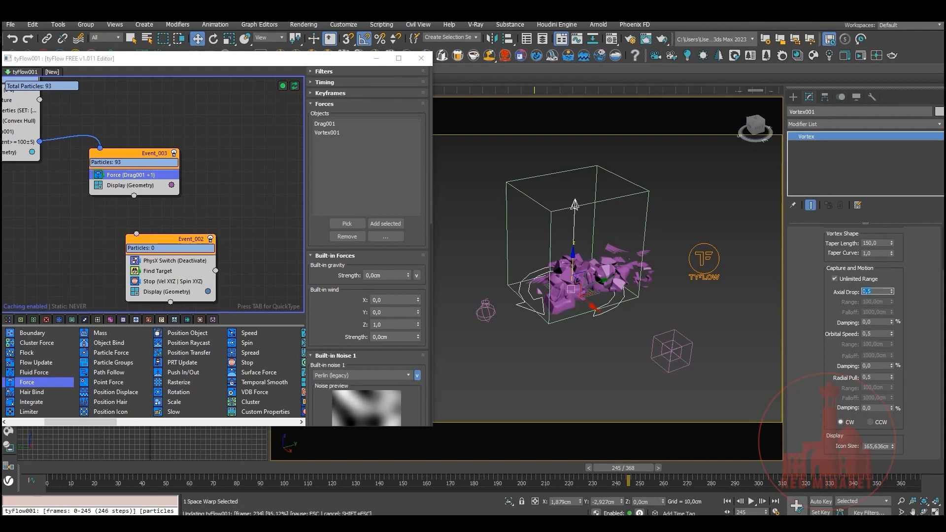
left_click(63, 468)
left_click_drag(123, 473, 914, 455)
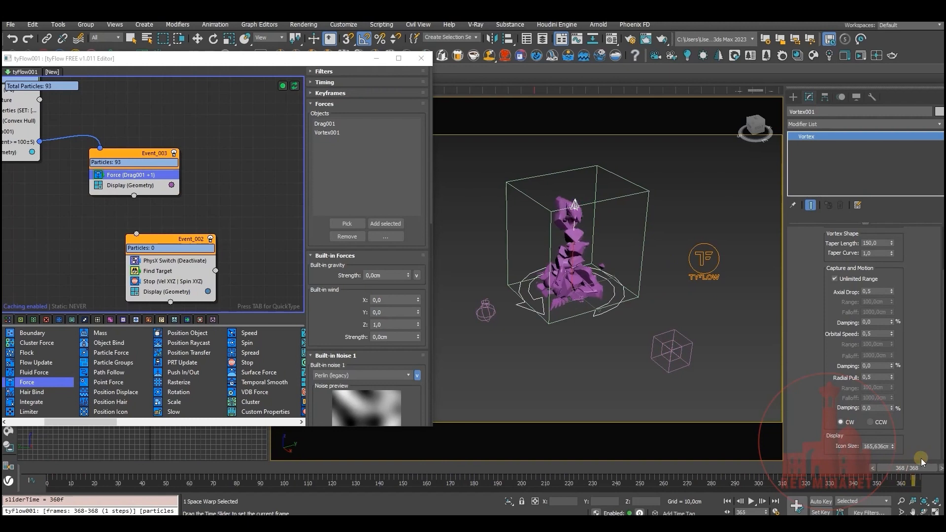
Set the Vortex's Radial Pull to 0.1 and Orbital Speed to 3, scrubbing the timeline to review the swirling pieces
key("w")
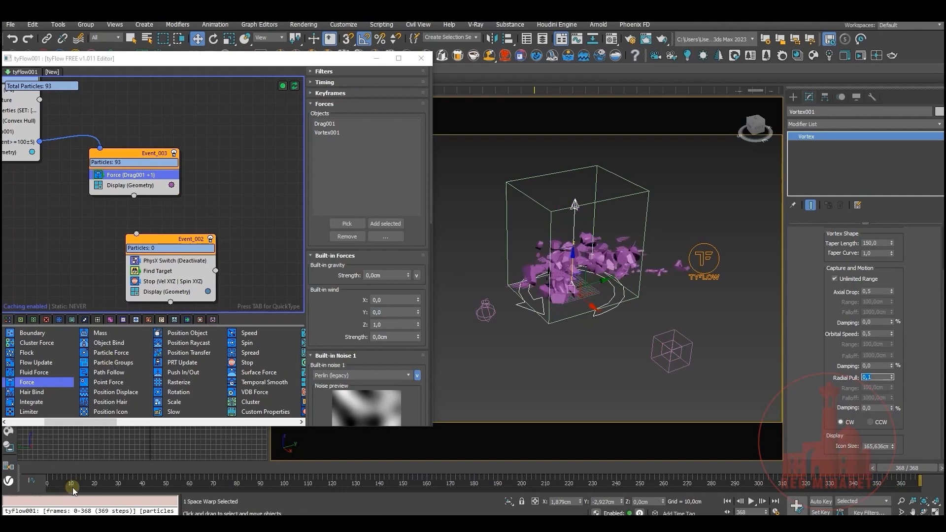
left_click_drag(45, 468, 870, 481)
key("w")
double_click(876, 334)
type("3")
key("Return")
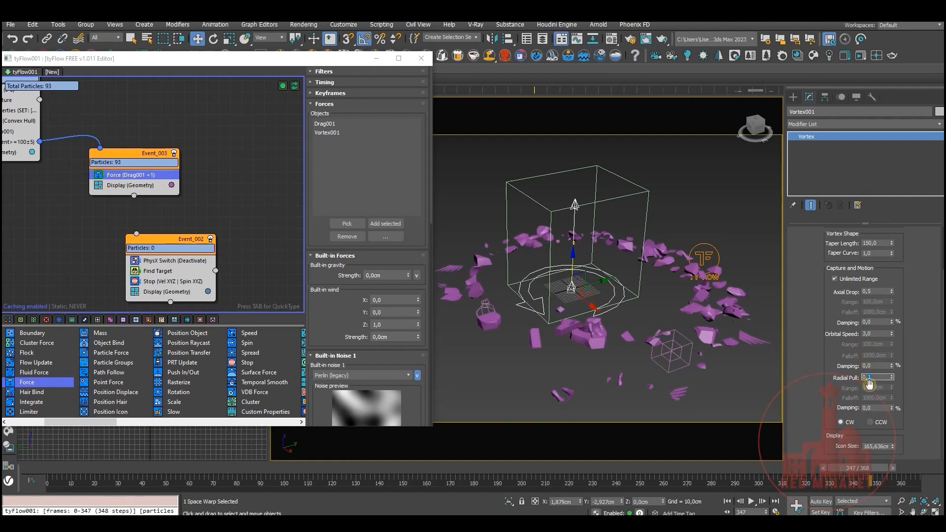
Set the Vortex's Radial Pull to 0.5 and scrub from the start to frame 326 to review the tighter swirl
key("Return")
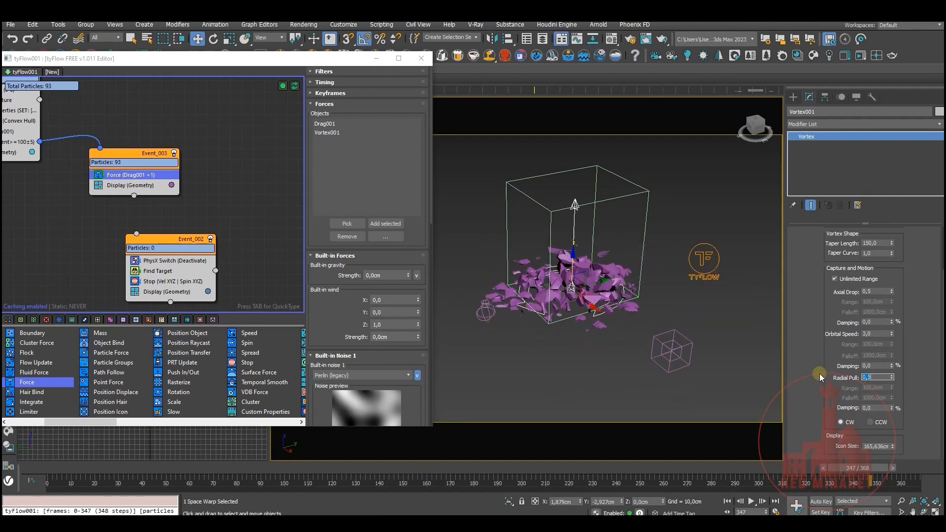
left_click(59, 472)
left_click_drag(58, 473, 799, 463)
key("w")
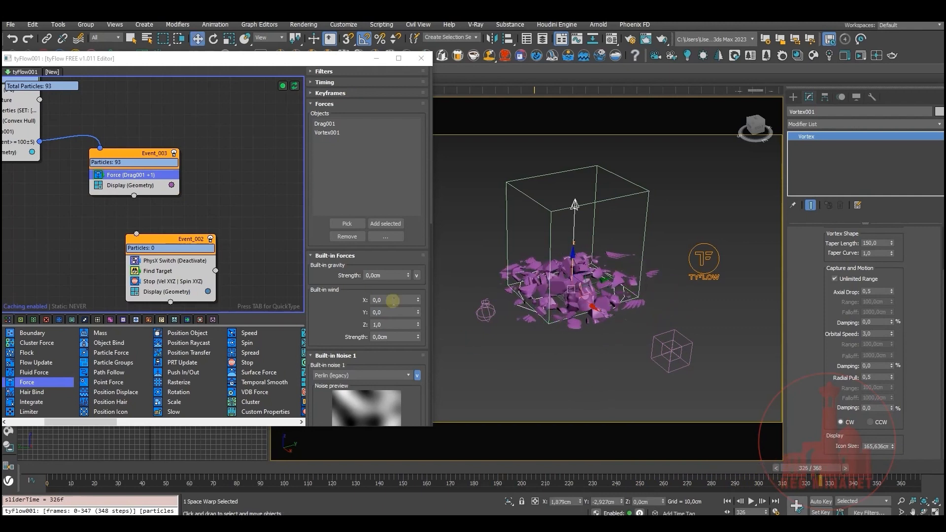
Add a Property Test to Event_003 below Force, testing Position Z with the condition Greater than or equal to
middle_click_drag(210, 203, 182, 170)
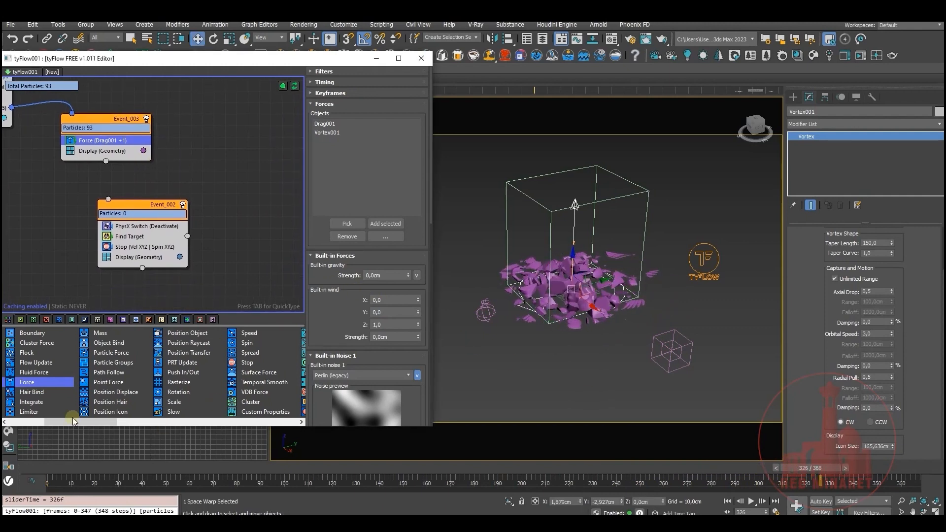
left_click_drag(73, 421, 198, 423)
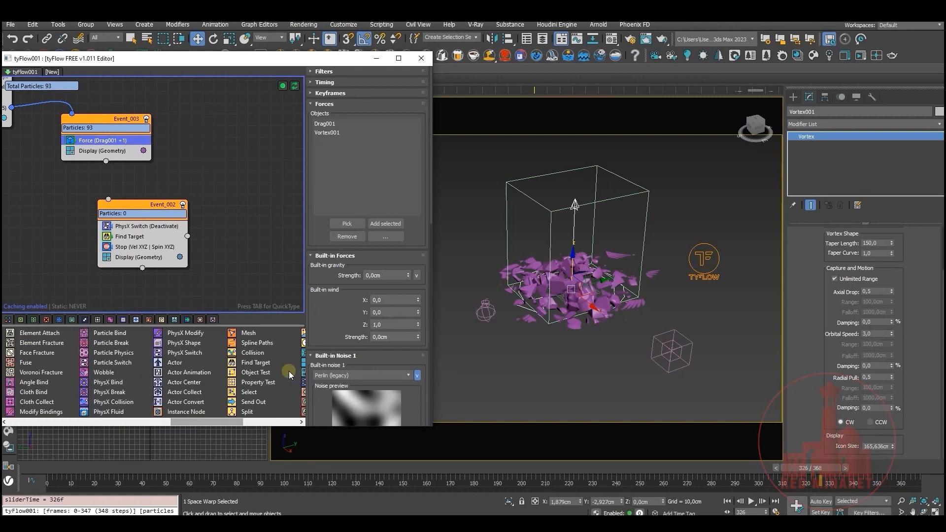
left_click_drag(264, 386, 130, 151)
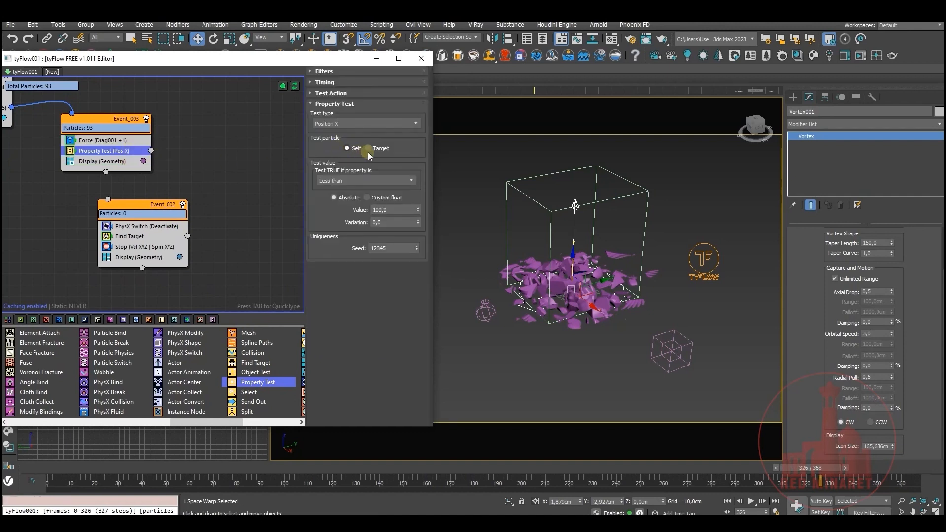
left_click(365, 123)
left_click(339, 151)
left_click(368, 181)
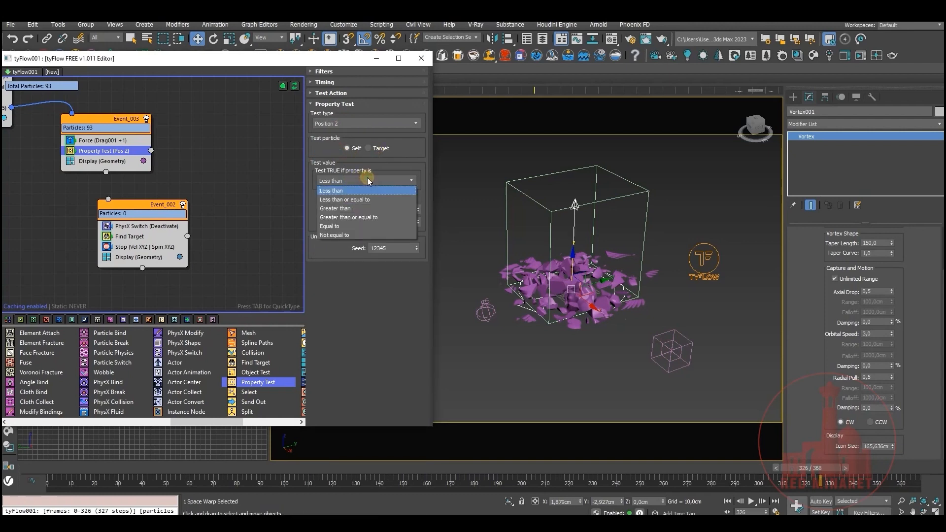
left_click(360, 217)
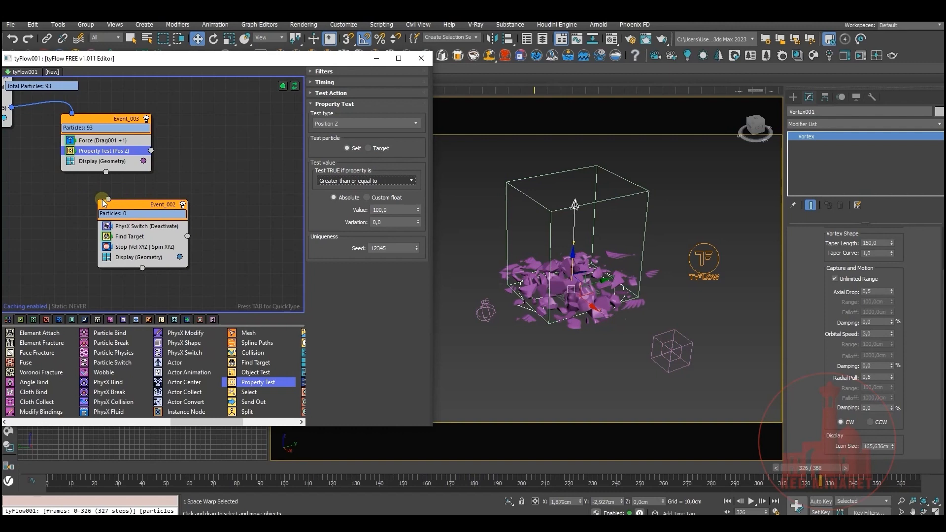
Move Event_002 aside and connect the Property Test's output to its input
left_click_drag(111, 201, 175, 195)
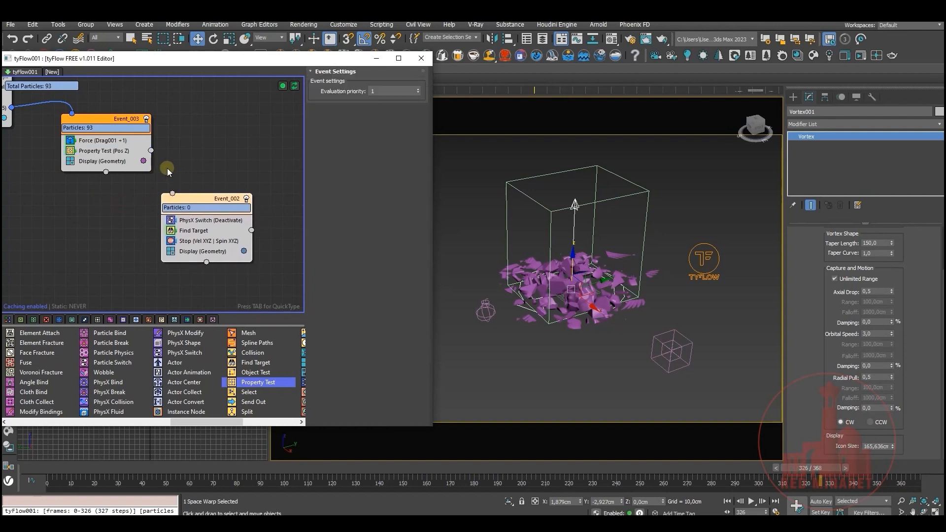
left_click_drag(151, 151, 174, 194)
left_click(112, 153)
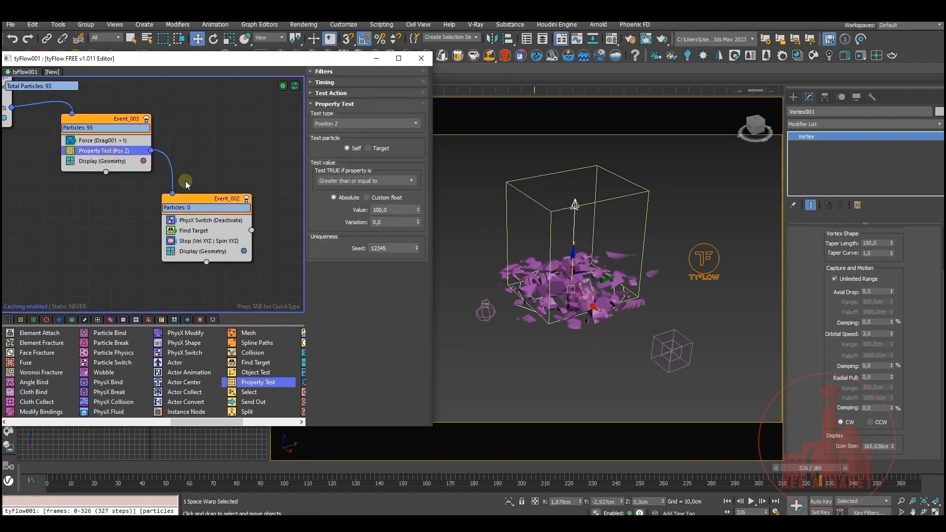
Set the Property Test's Variation to 55 and scrub from the start to frame 303 to check the transition
double_click(384, 223)
type("5")
key("Return")
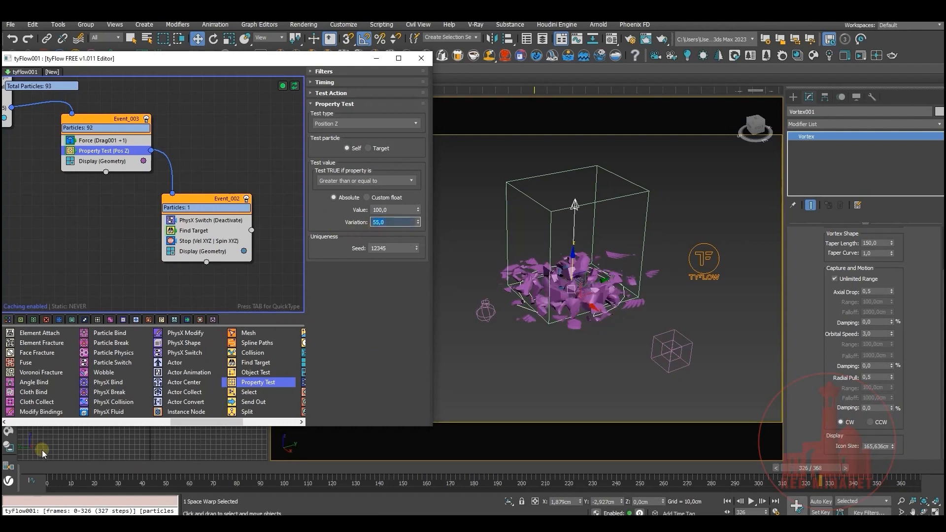
left_click_drag(49, 468, 765, 480)
key("w")
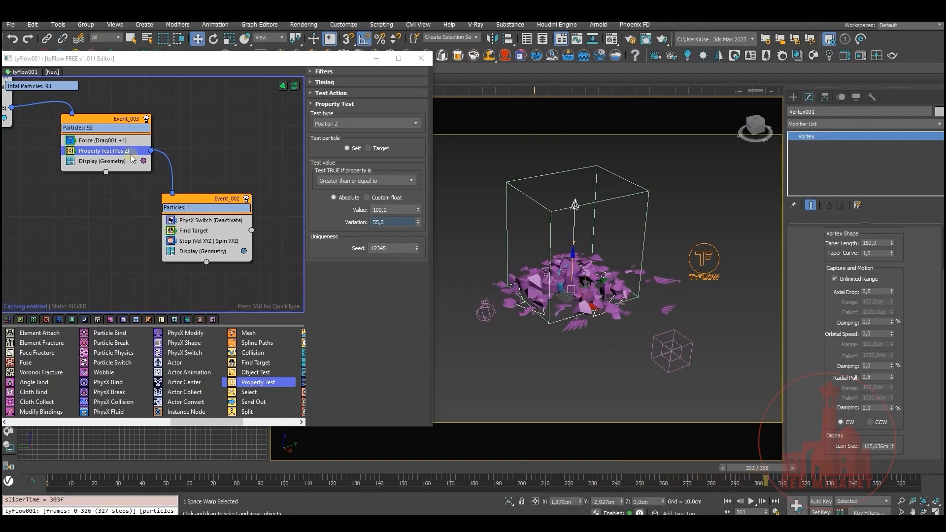
Reselect the Vortex, set its Axial Drop to 2, and scrub to frame 182 to check the reassembly
left_click(392, 210)
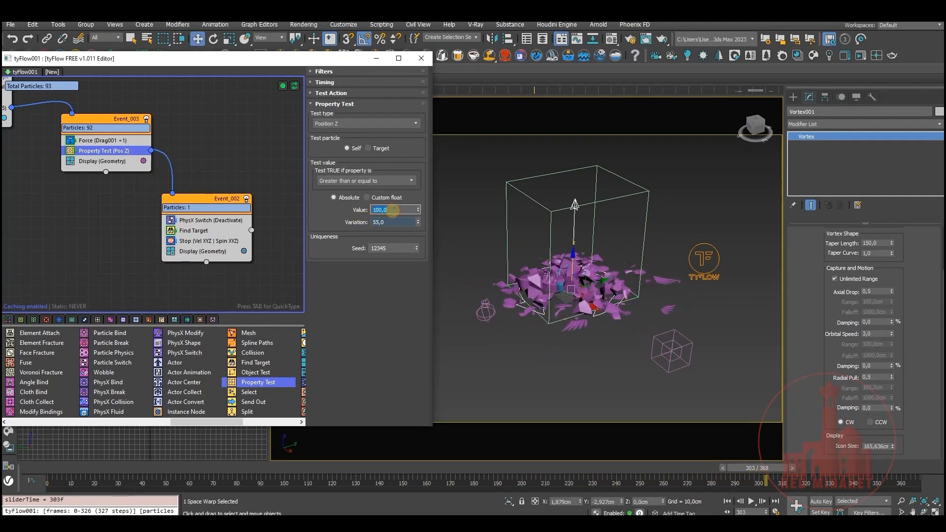
left_click(544, 361)
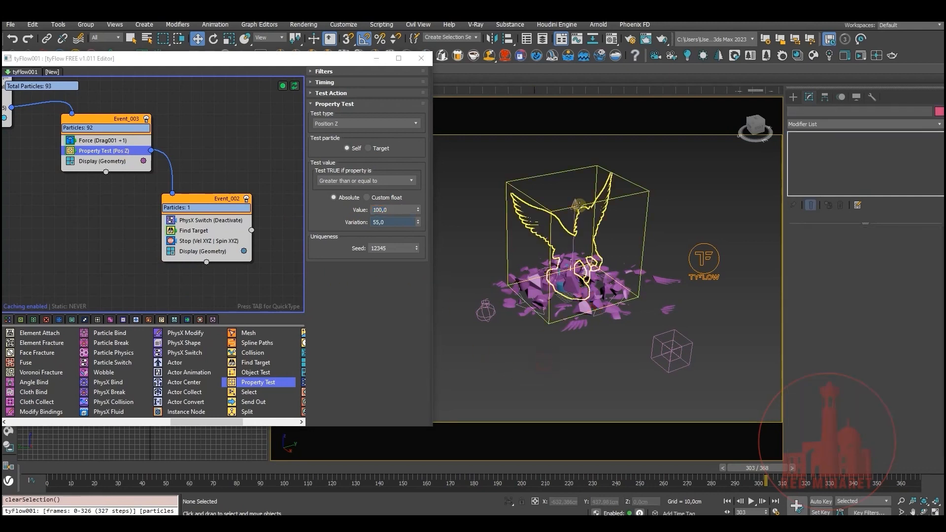
left_click(573, 198)
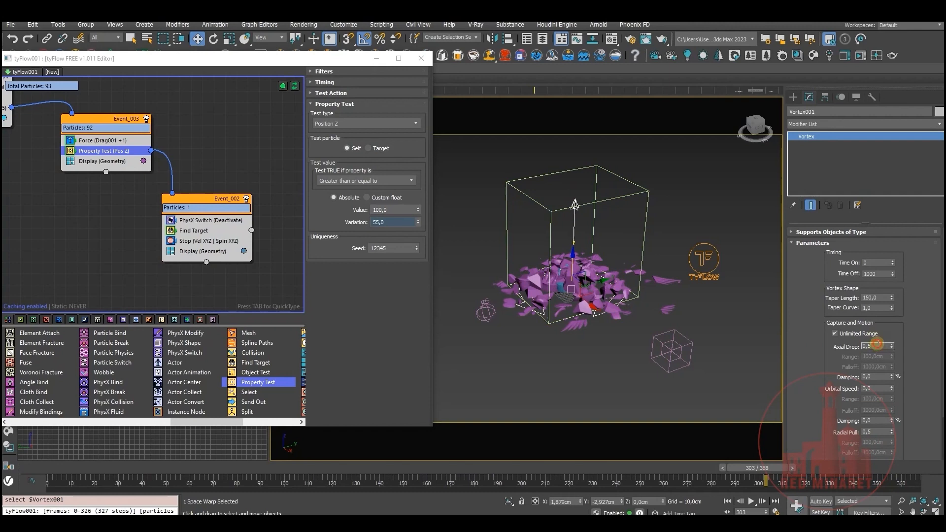
type("1")
key("Return")
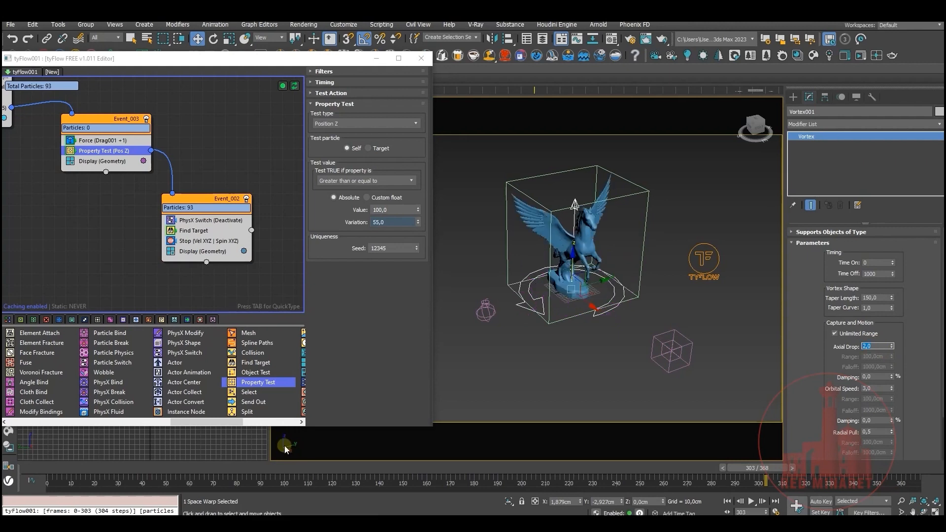
left_click_drag(30, 466, 478, 473)
key("w")
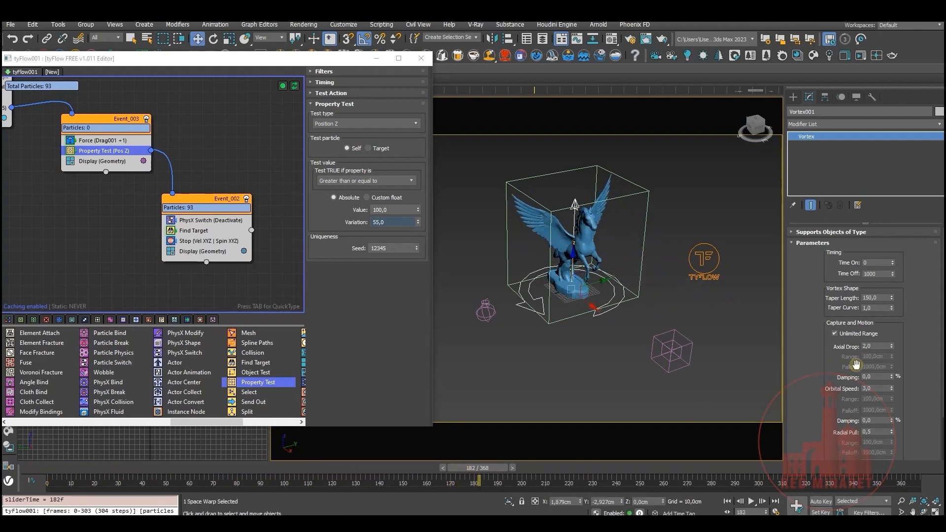
Set the Vortex's Axial Drop to 1 and scrub to frame 349 to compare how the pieces rise
double_click(877, 346)
key("Return")
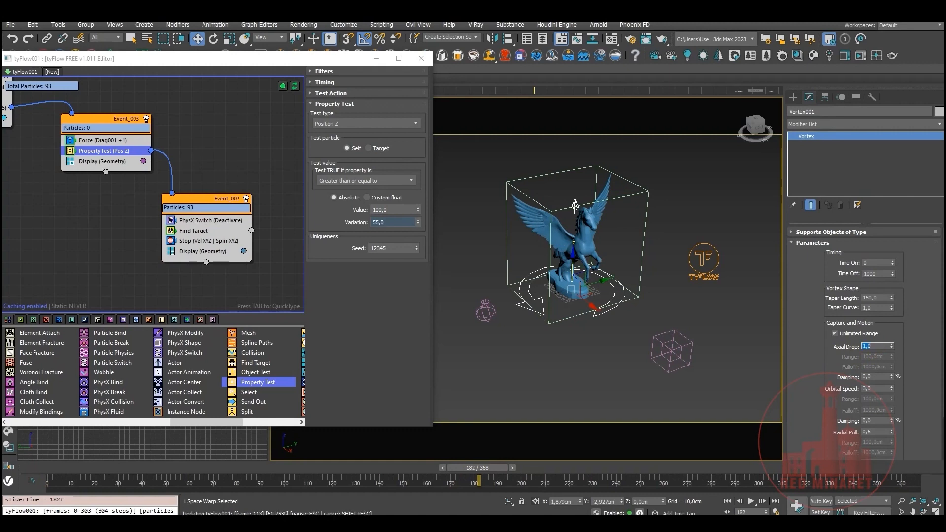
left_click_drag(65, 468, 860, 468)
key("w")
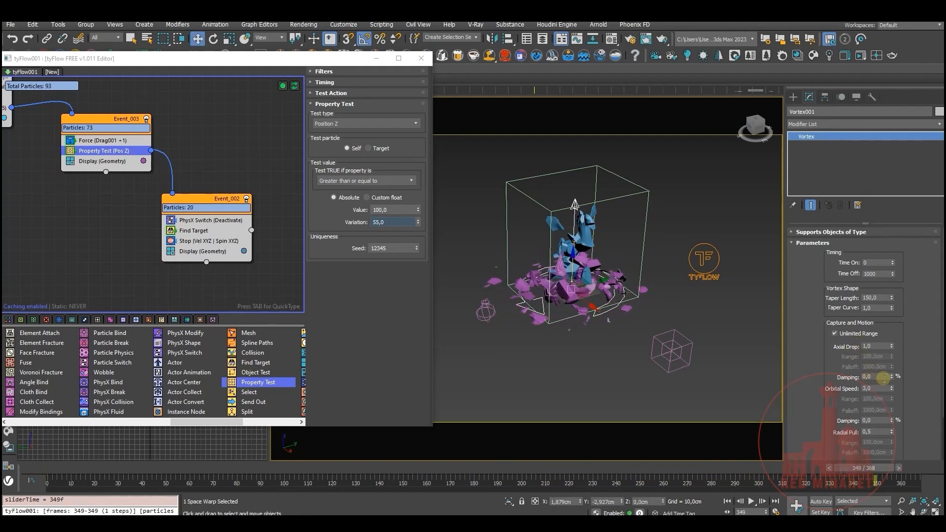
Set the Property Test's Value to 75 and scrub from the start to frame 365 to review the reassembly
left_click(389, 210)
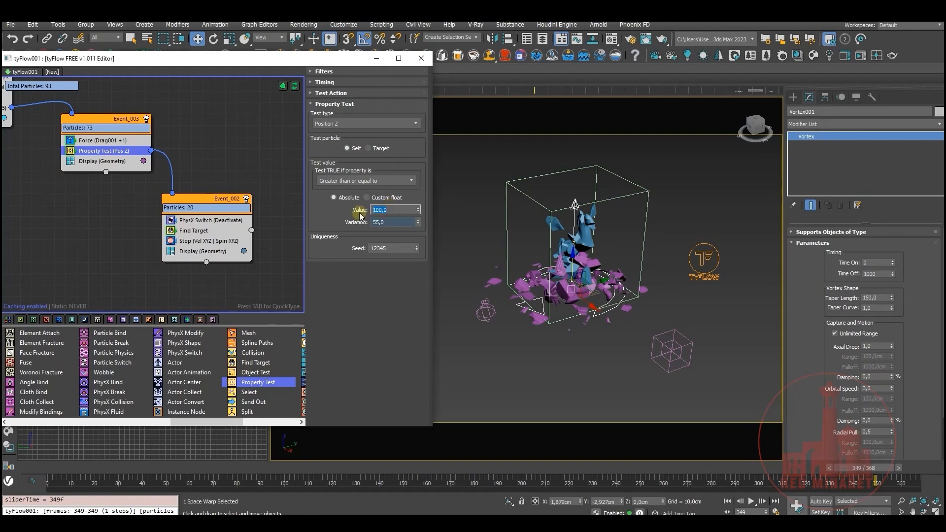
key("Return")
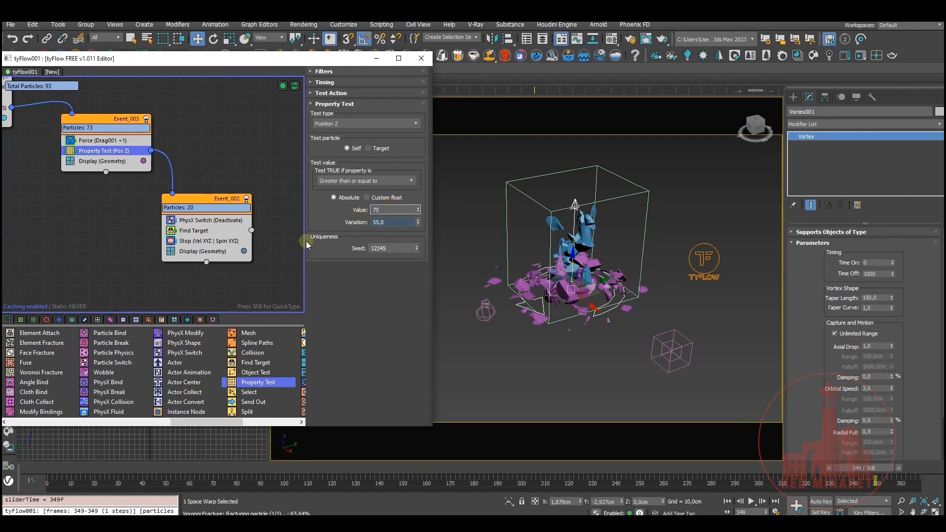
left_click_drag(49, 468, 889, 432)
key("w")
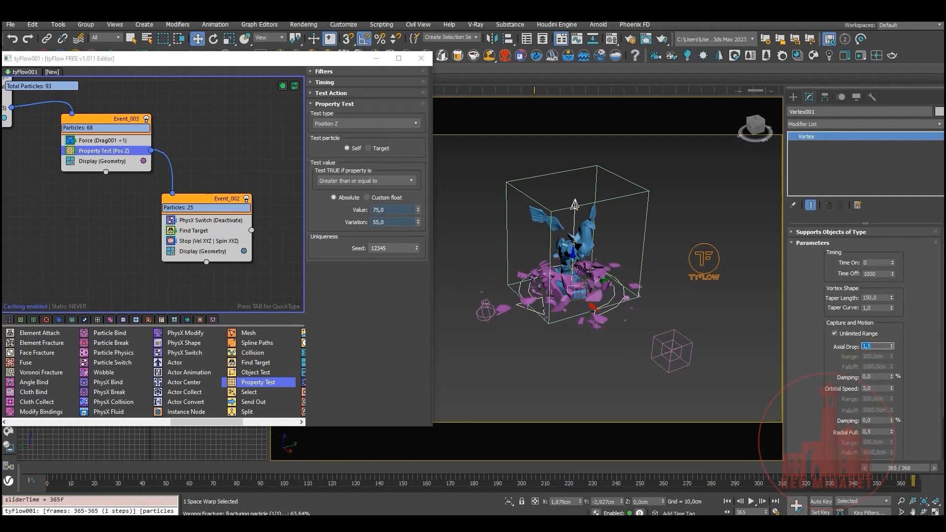
Set the Vortex's Axial Drop to 1.5 and scrub through frame 118 to frame 257 to check the reassembly
left_click(56, 473)
left_click_drag(63, 468, 332, 454)
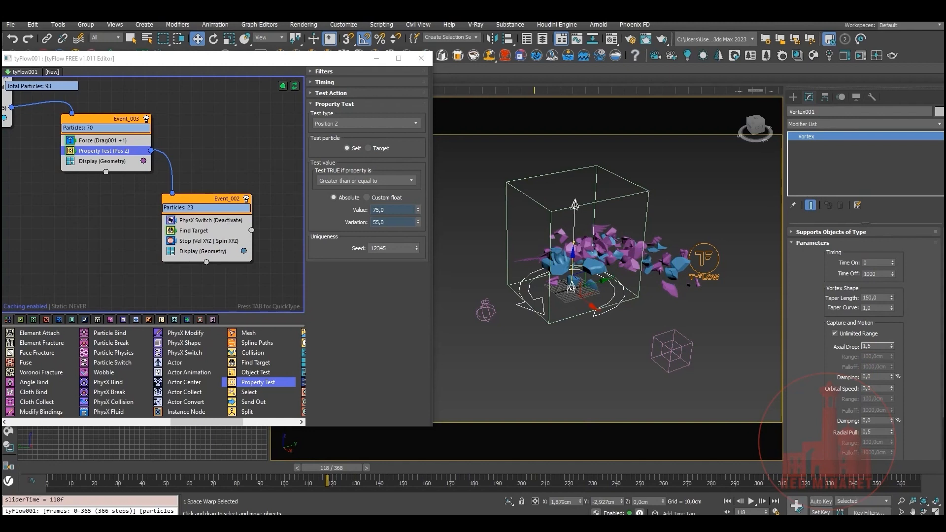
key("Return")
left_click_drag(331, 468, 642, 455)
Deselect the Vortex, view the statue closer, scrub to frame 297, and play the animation from the start
middle_click_drag(639, 344, 667, 360)
left_click(719, 236)
scroll(641, 309, "up", 3)
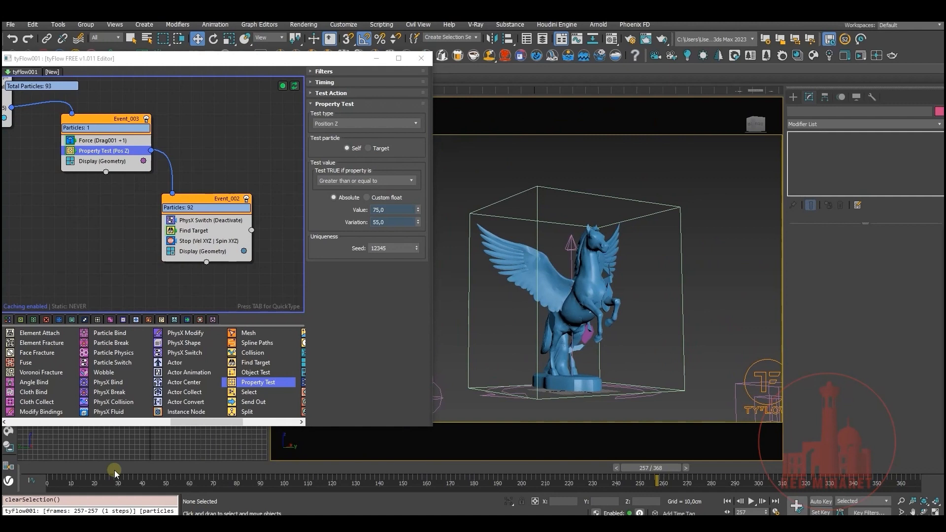
left_click_drag(46, 467, 737, 428)
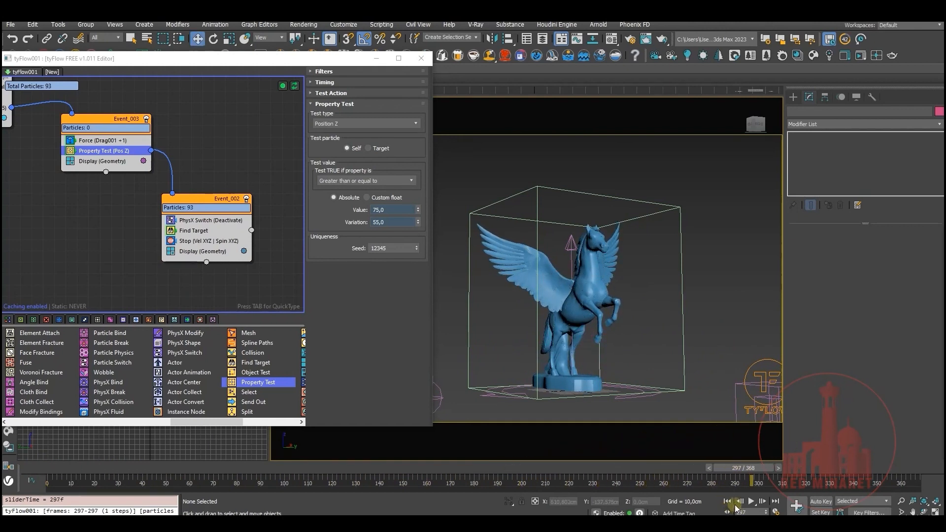
left_click(727, 502)
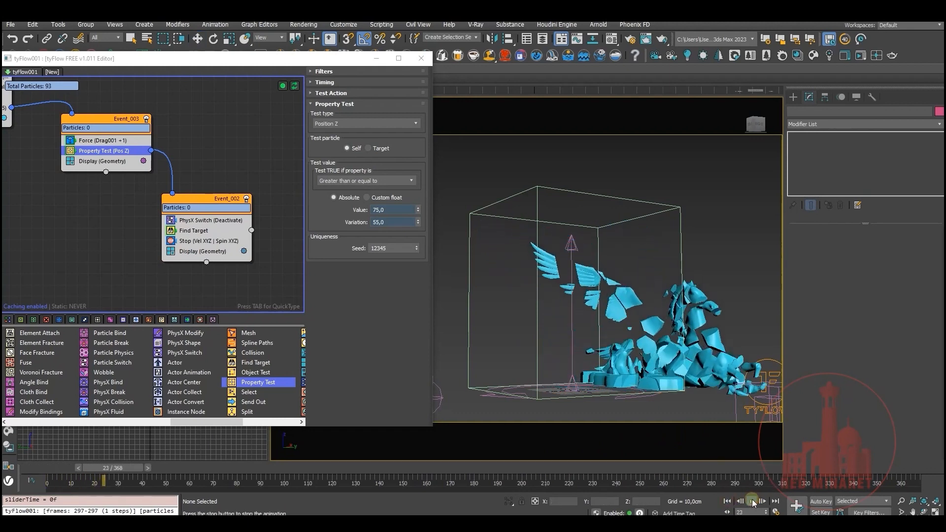